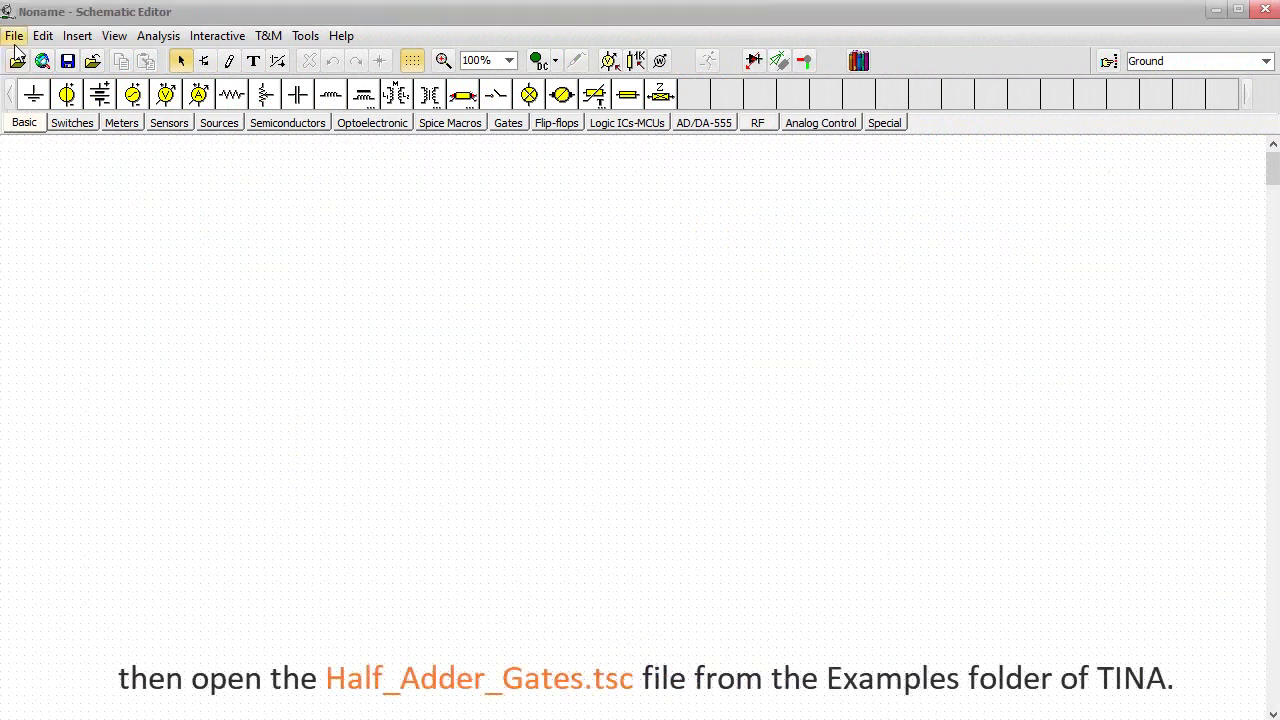
# Open the Half_Adder_Gates schematic from the Examples folder.
pyautogui.click(16, 40)
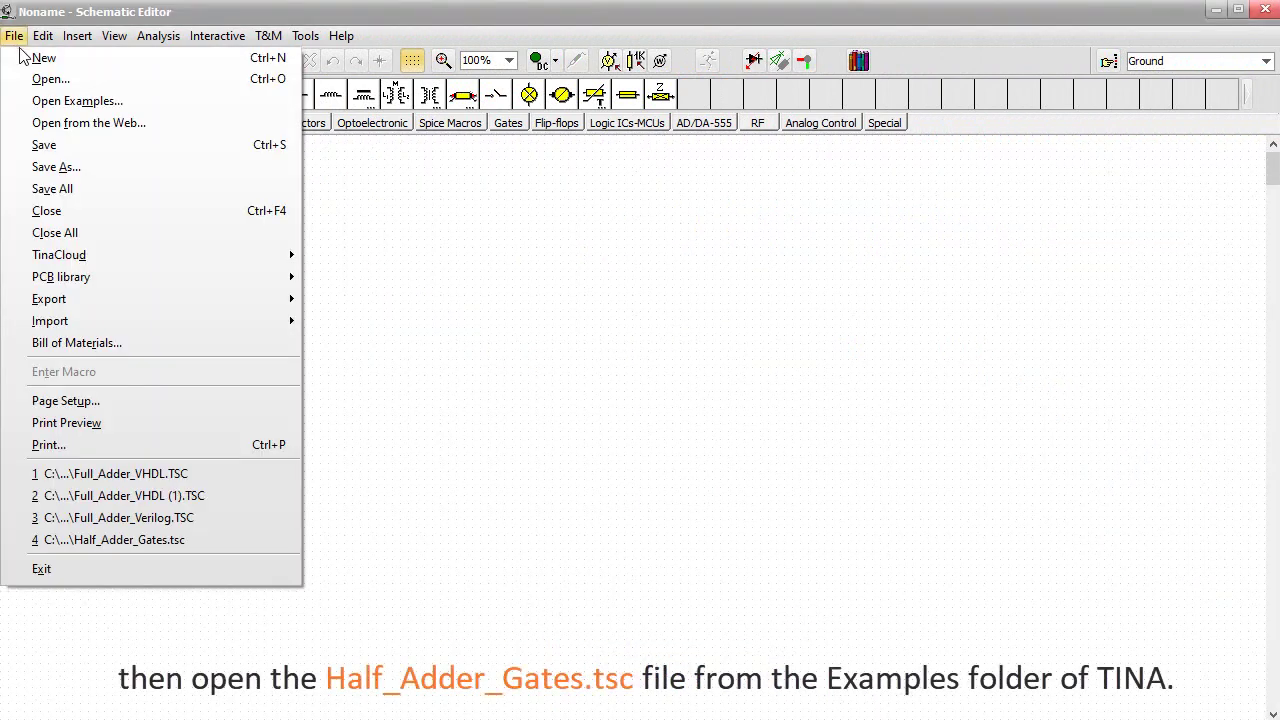
pyautogui.click(124, 103)
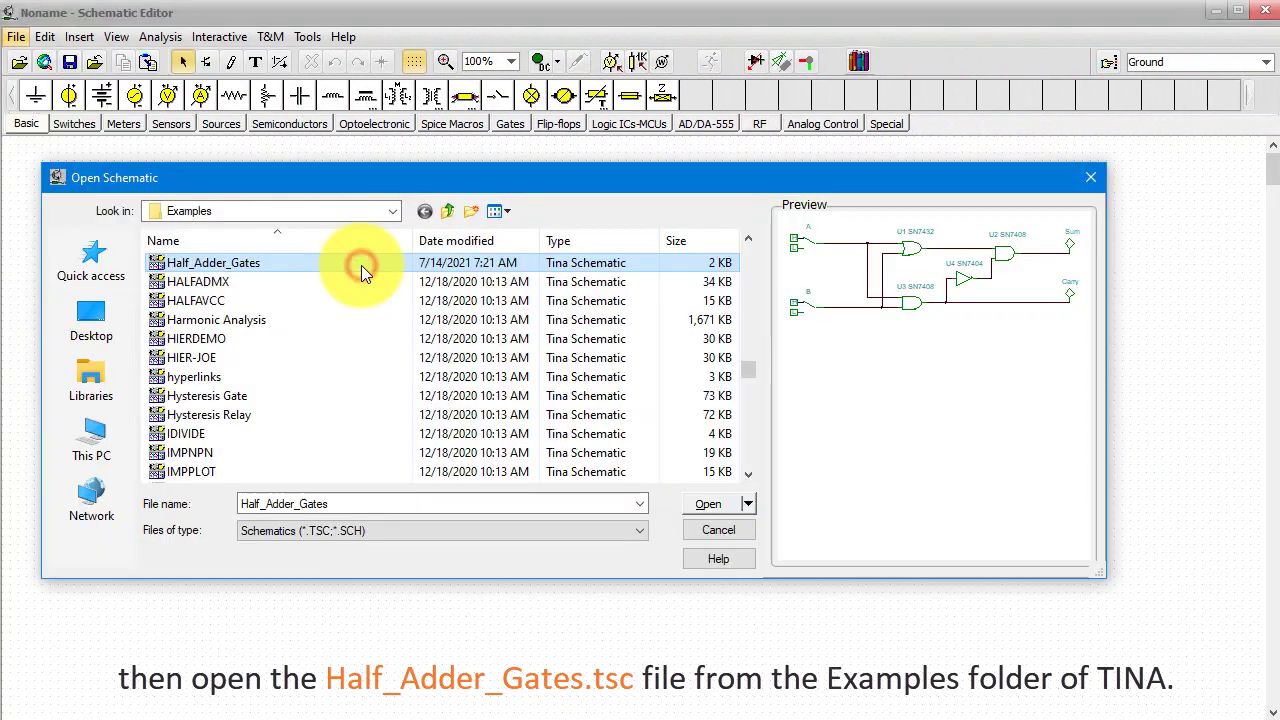
pyautogui.click(708, 503)
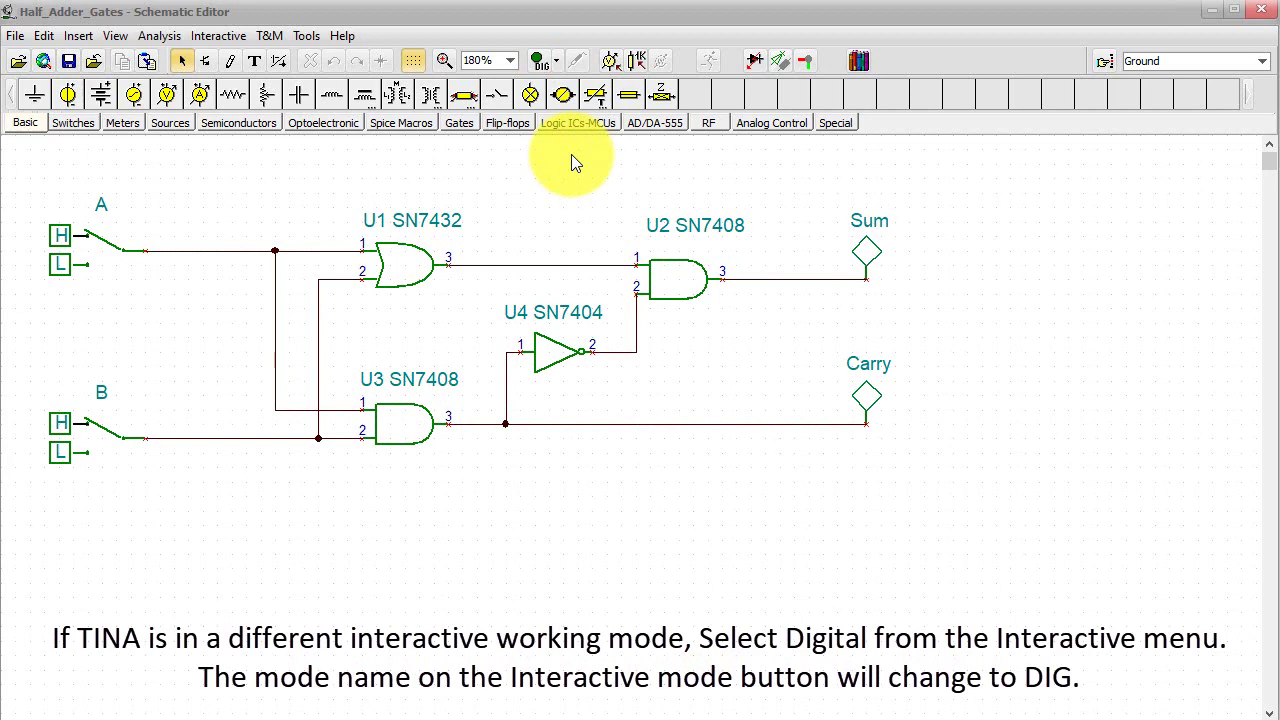
# Set the interactive mode to Digital and start the interactive simulation of the half adder.
pyautogui.click(556, 66)
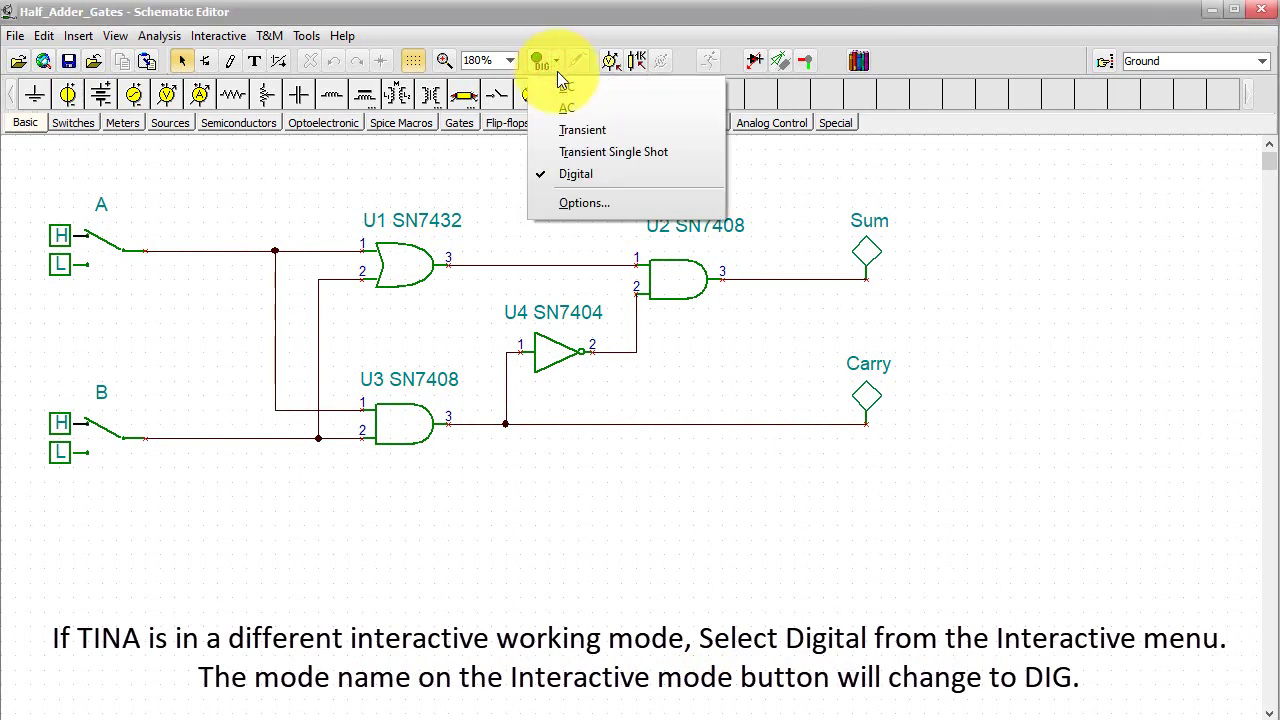
pyautogui.click(598, 172)
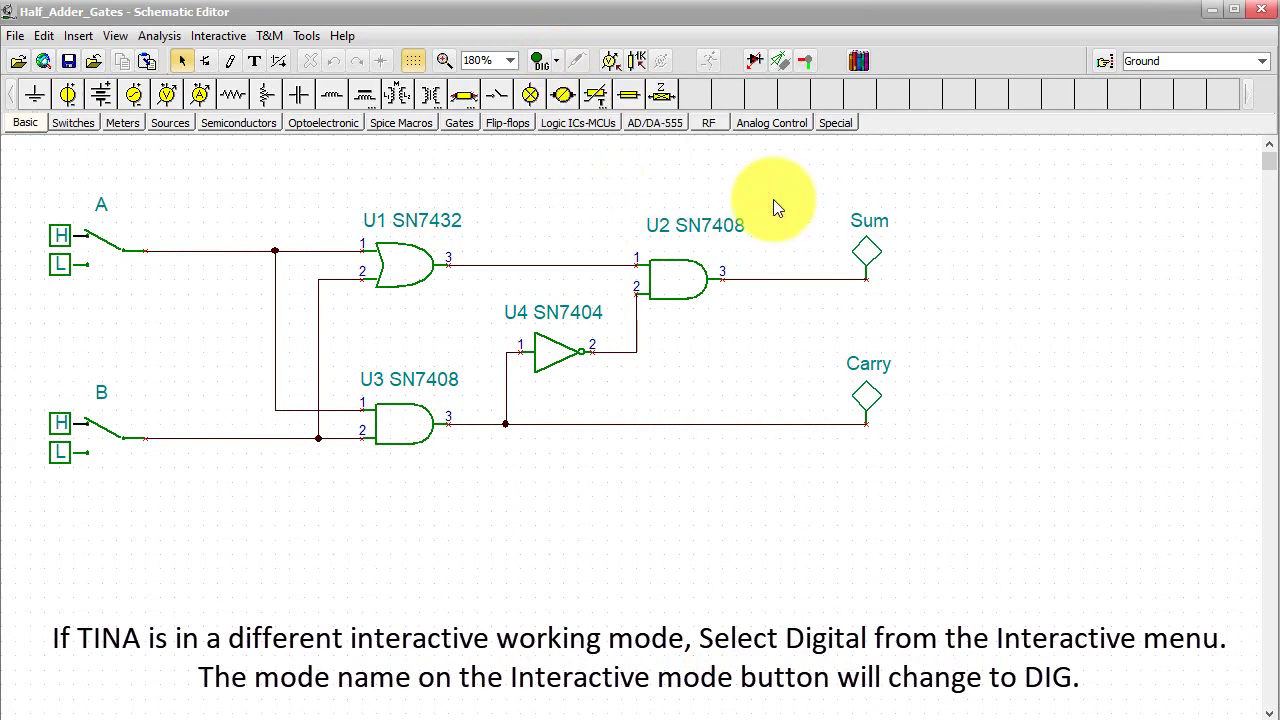
pyautogui.click(539, 61)
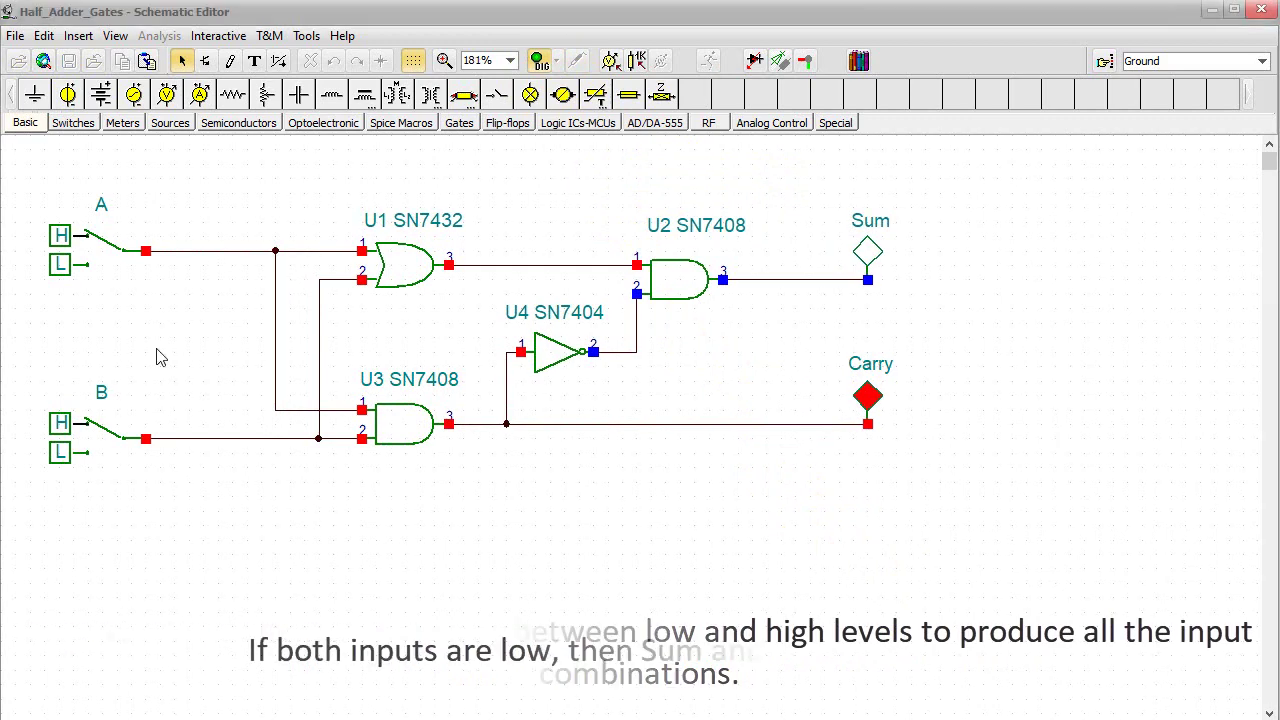
# Toggle switches A and B through the low and high input combinations, ending with both high, and stop the simulation.
pyautogui.click(122, 256)
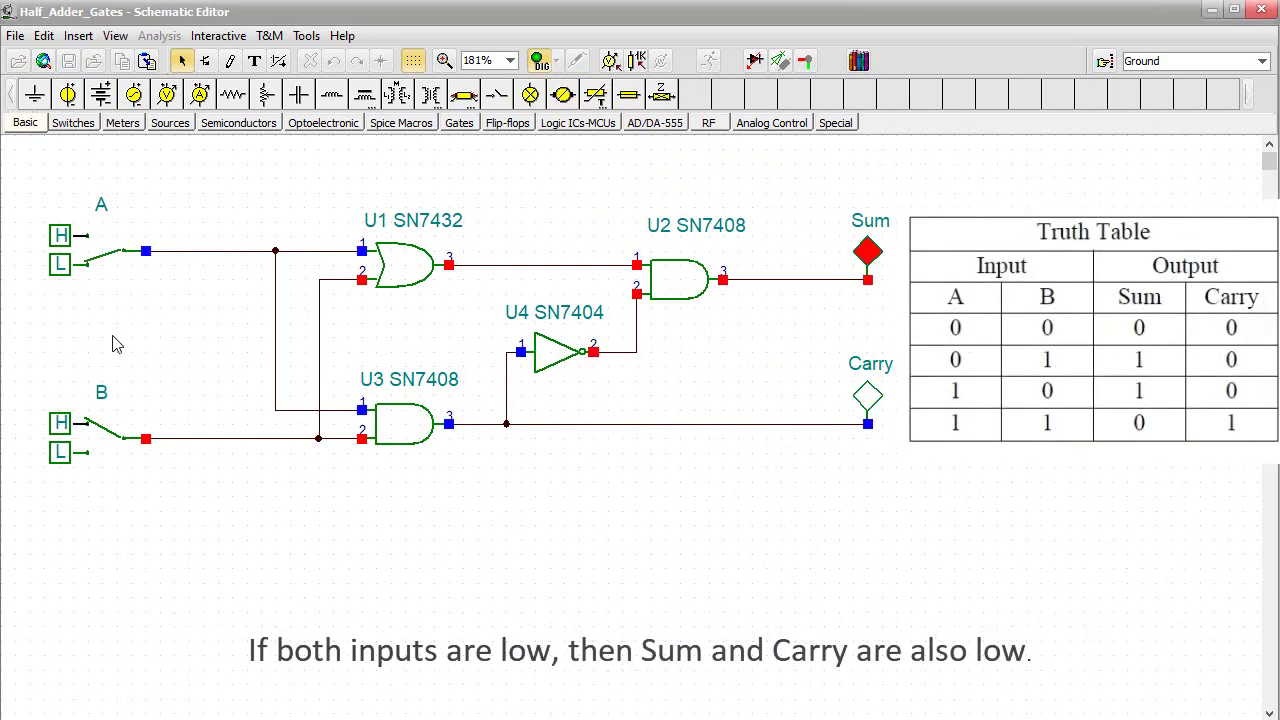
pyautogui.click(116, 440)
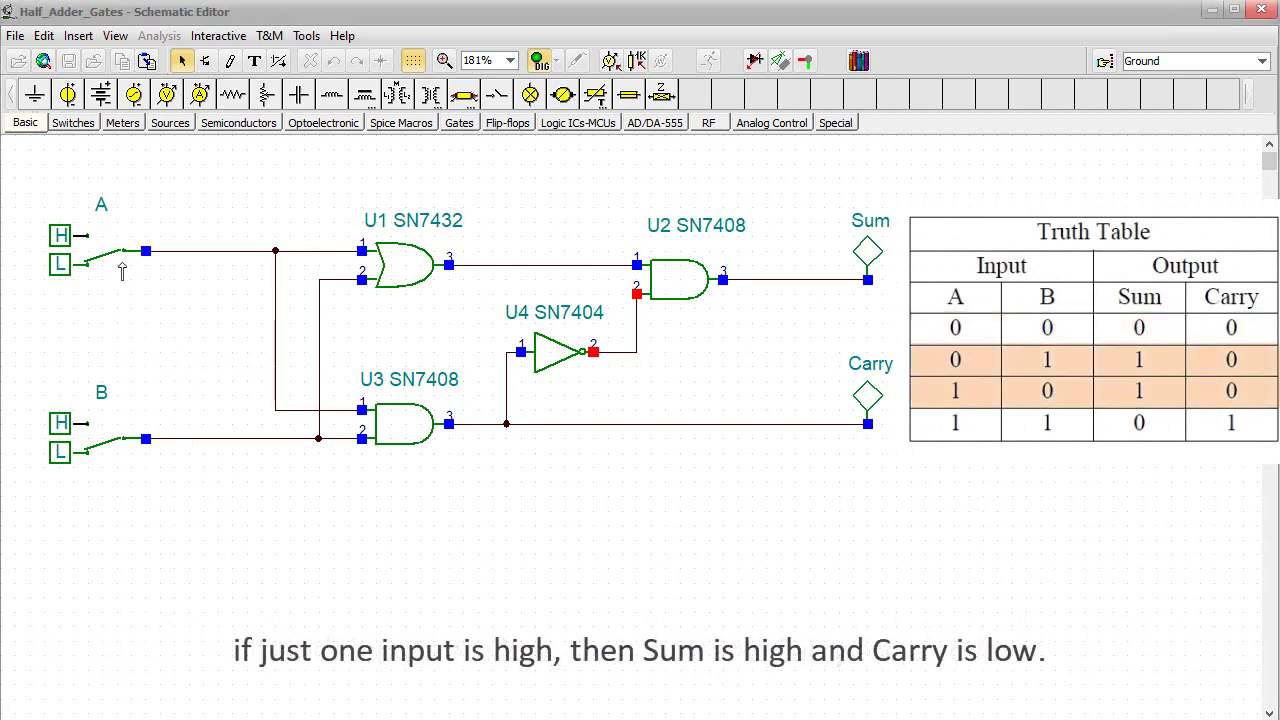
pyautogui.click(124, 261)
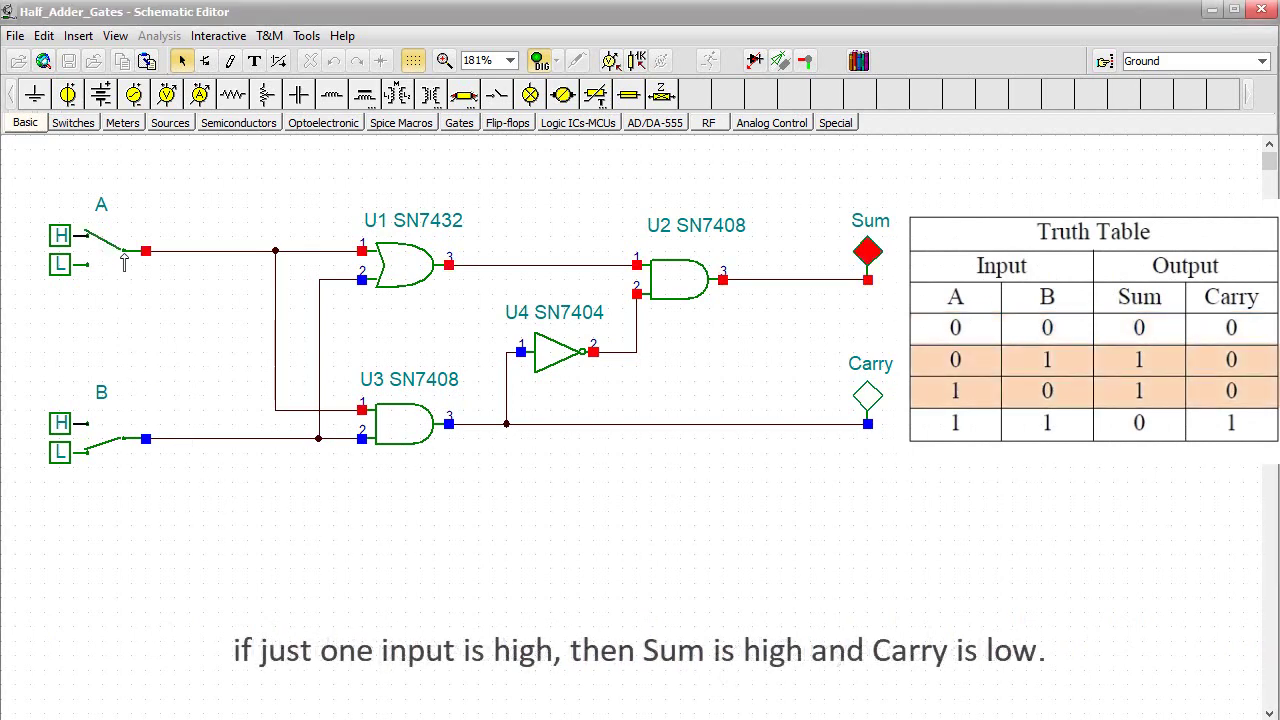
pyautogui.click(124, 261)
pyautogui.click(123, 444)
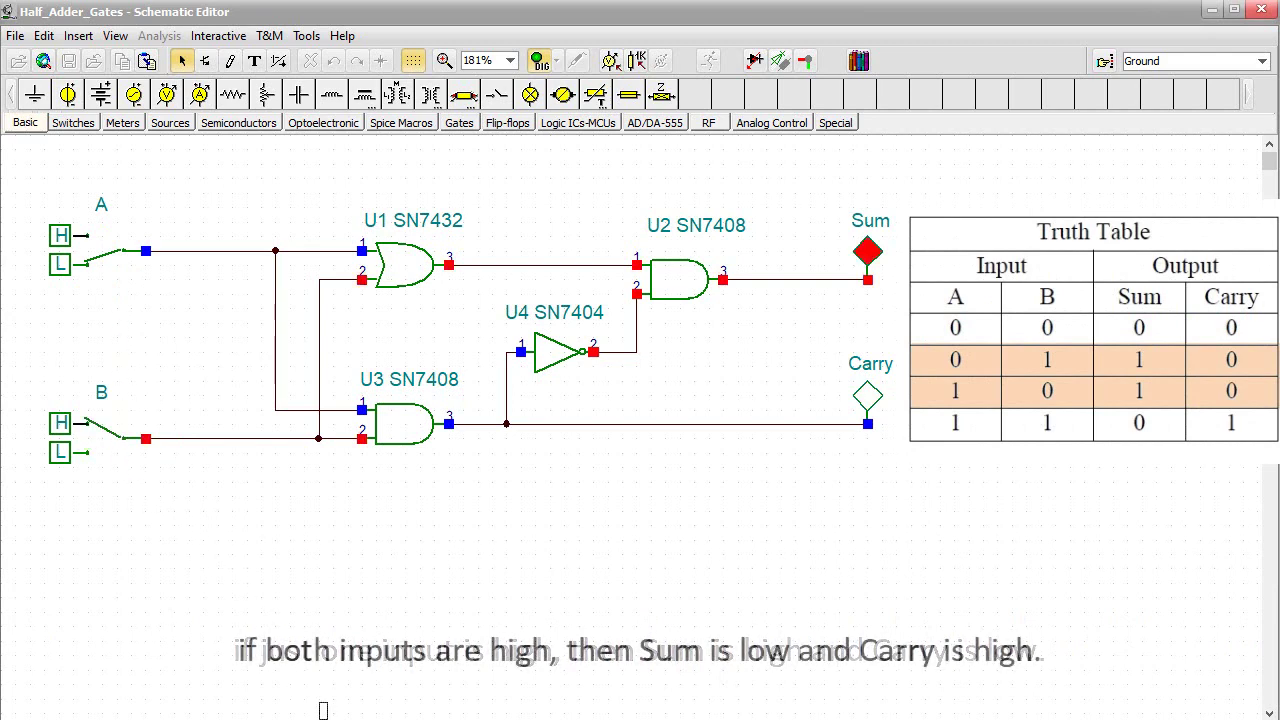
pyautogui.click(124, 261)
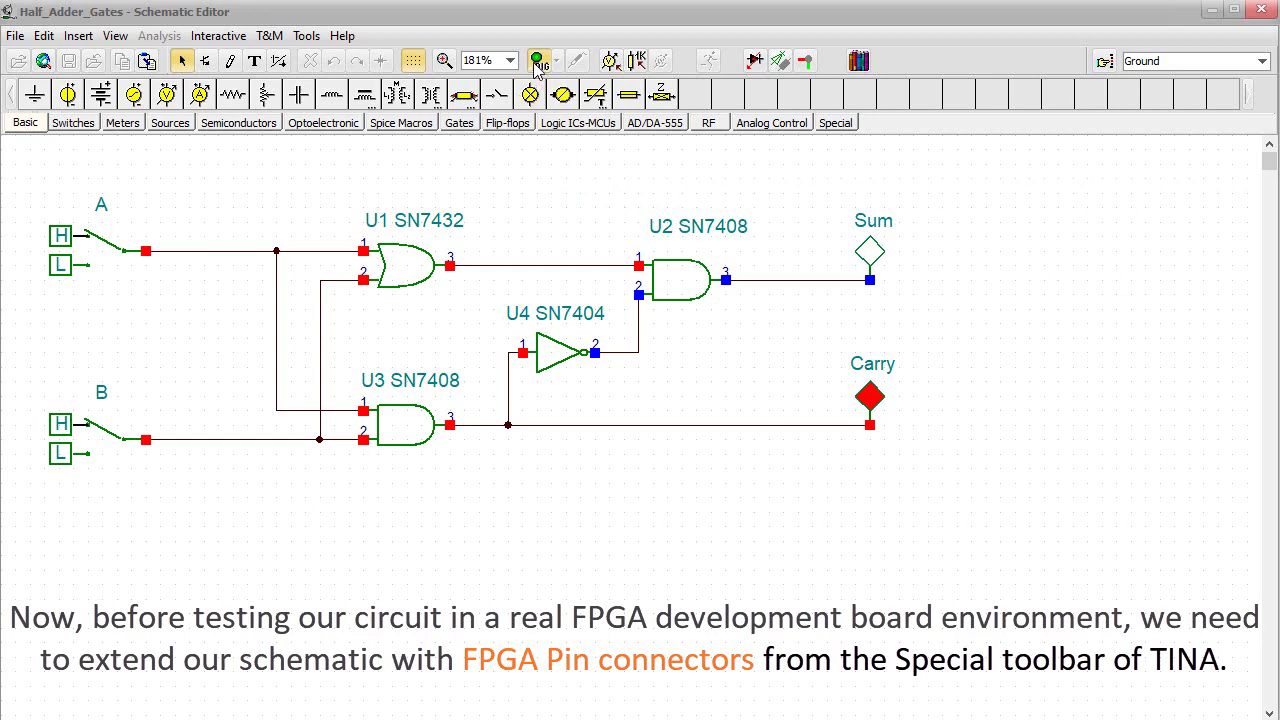
pyautogui.click(537, 62)
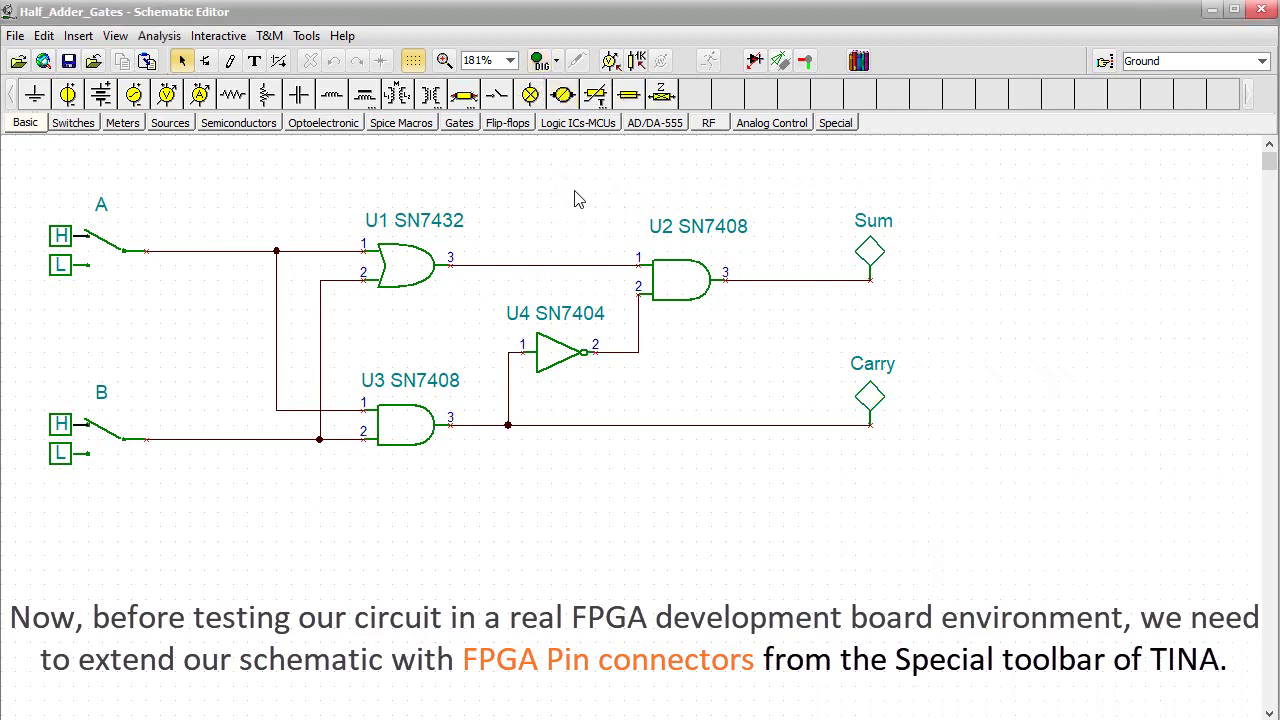
# Place an FPGA pin on the wire at the output of switch A.
pyautogui.click(840, 128)
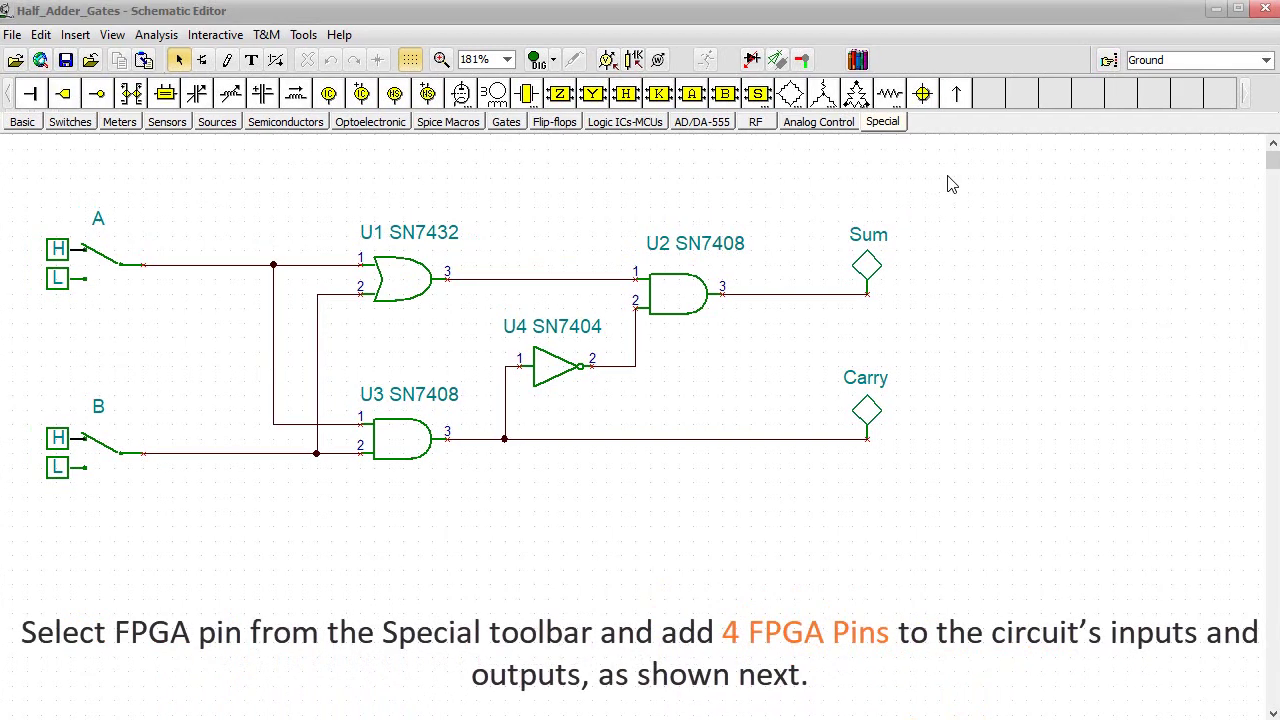
pyautogui.click(957, 98)
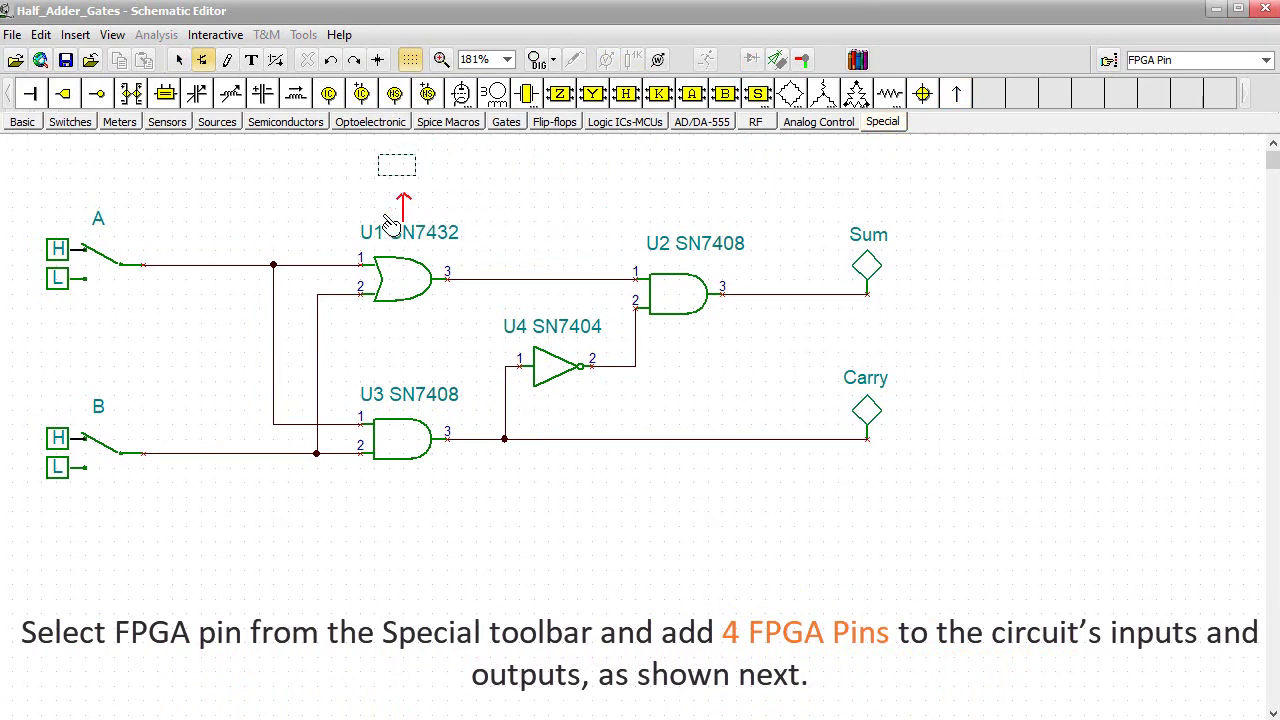
pyautogui.click(148, 265)
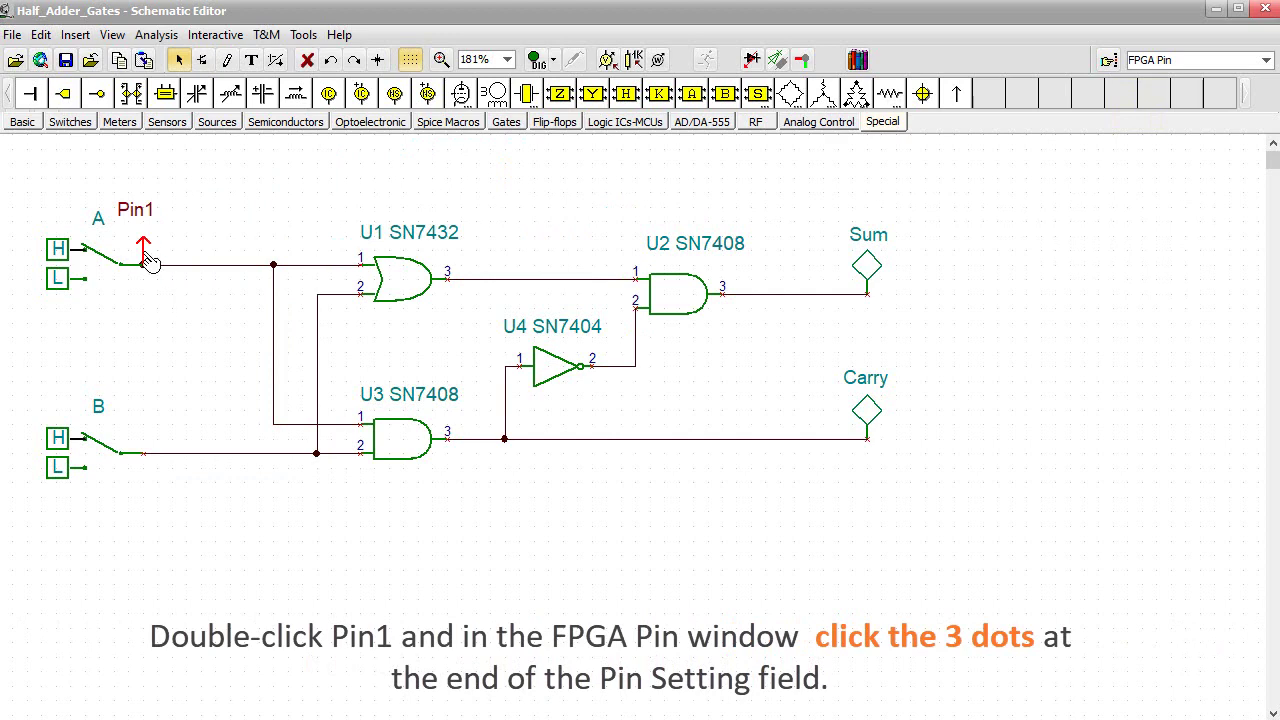
# Assign the FPGA pin at input A to switch sw<0> of the Digilent Basys 3 Artix-7 FPGA Trainer Board.
pyautogui.doubleClick(145, 253)
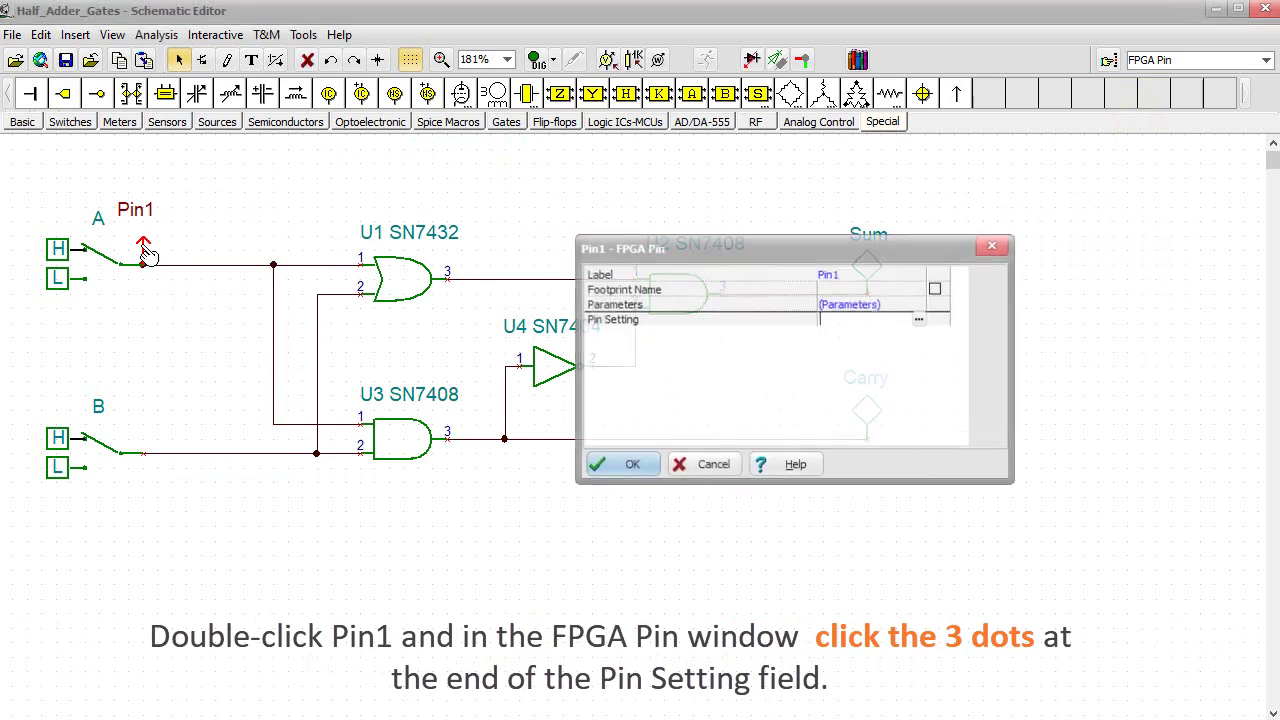
pyautogui.click(921, 323)
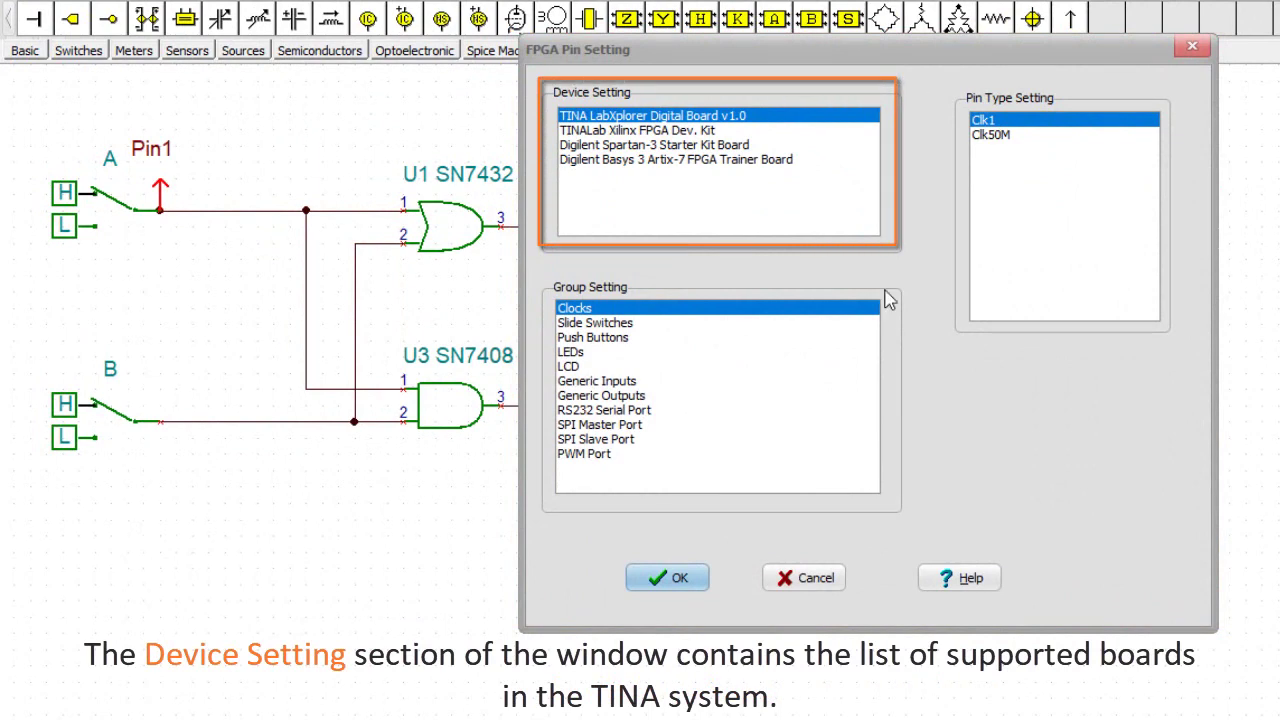
pyautogui.click(790, 162)
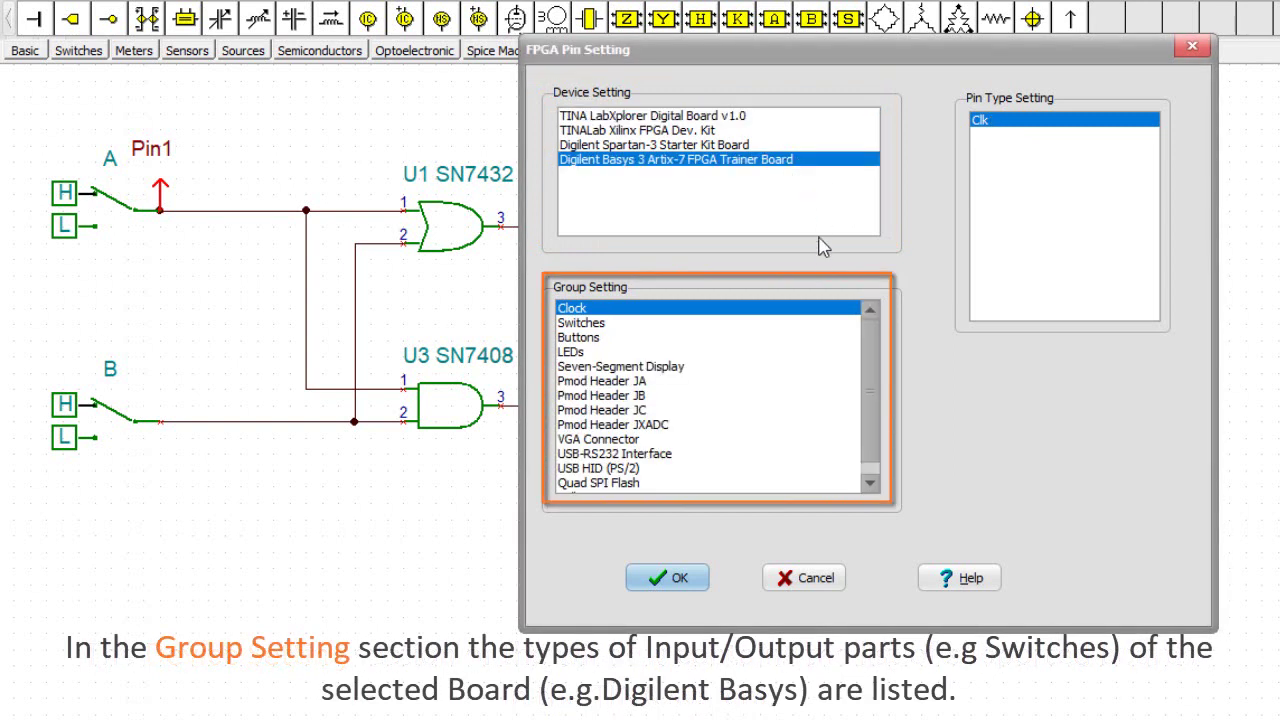
pyautogui.click(808, 323)
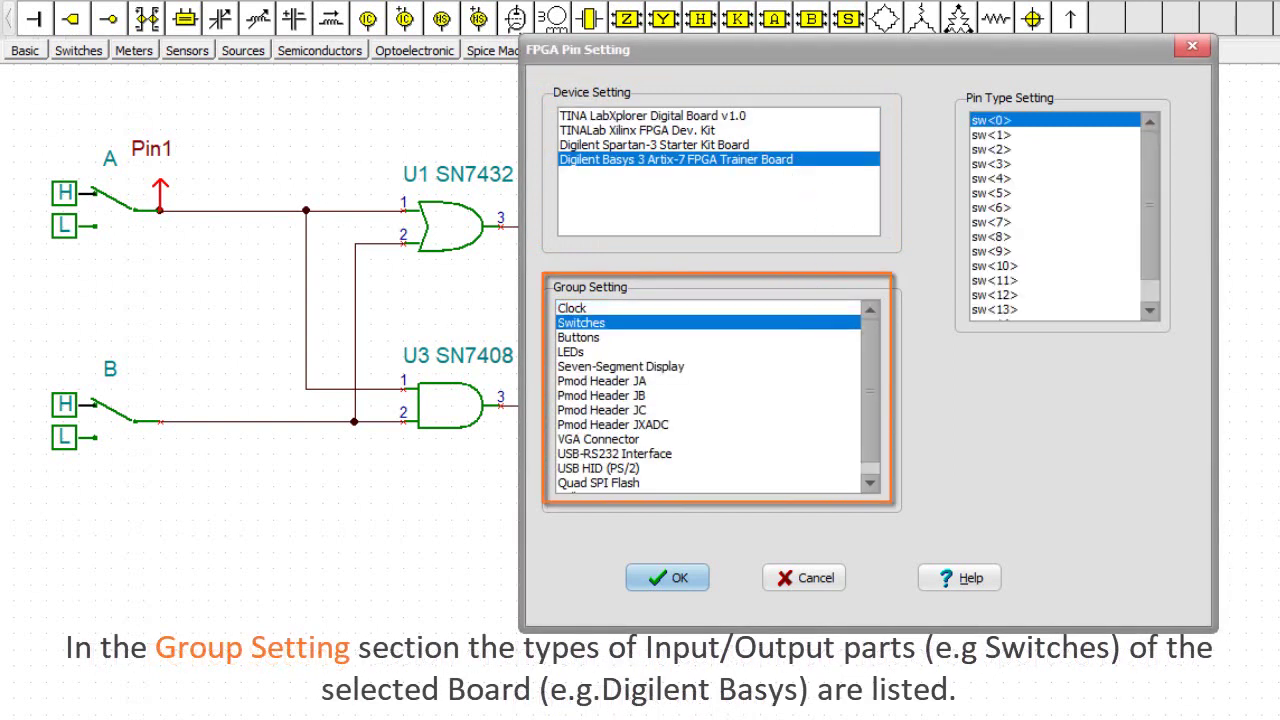
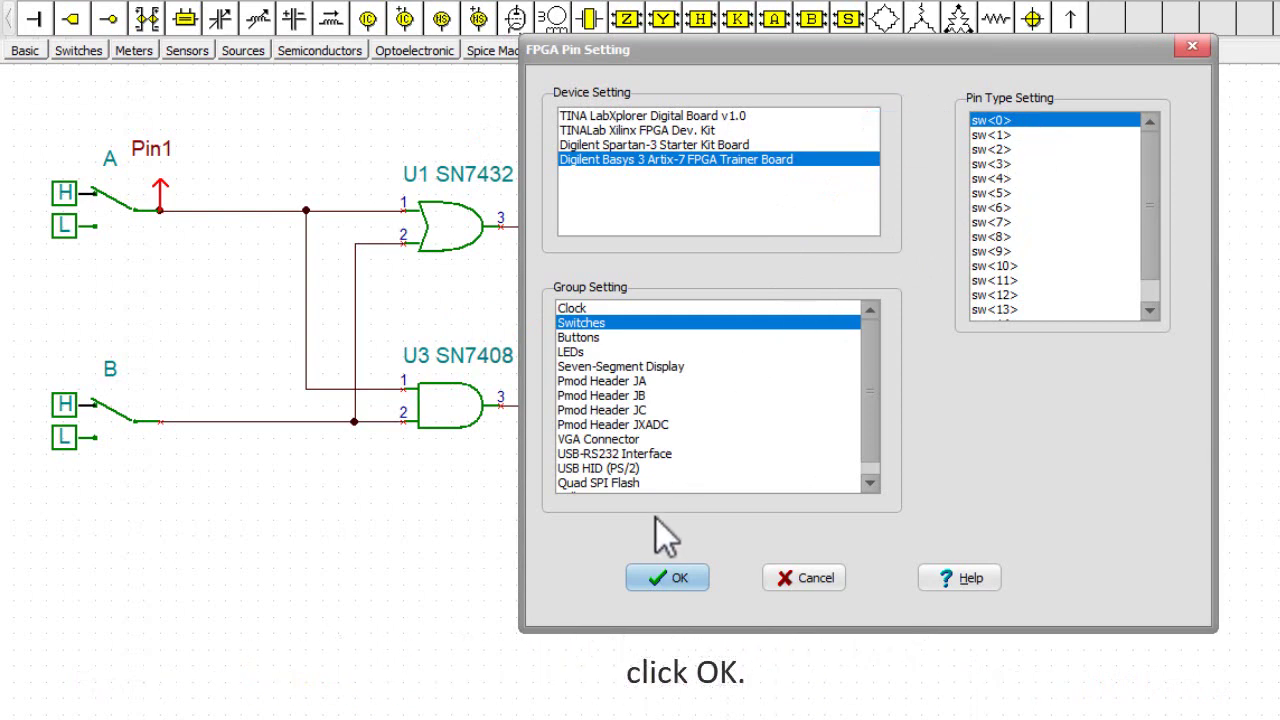
pyautogui.click(664, 574)
# Change the label of the FPGA pin at input A to sw<0>.
pyautogui.click(760, 254)
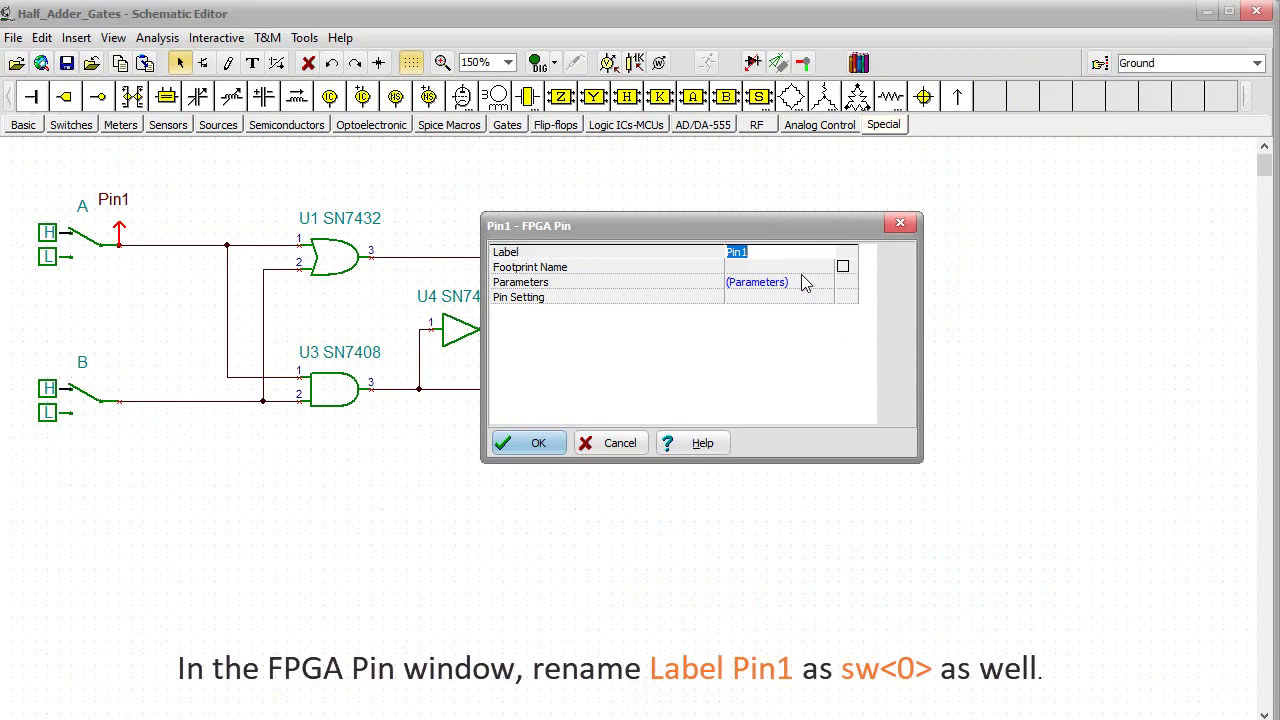
pyautogui.write('sw<0>')
pyautogui.click(533, 445)
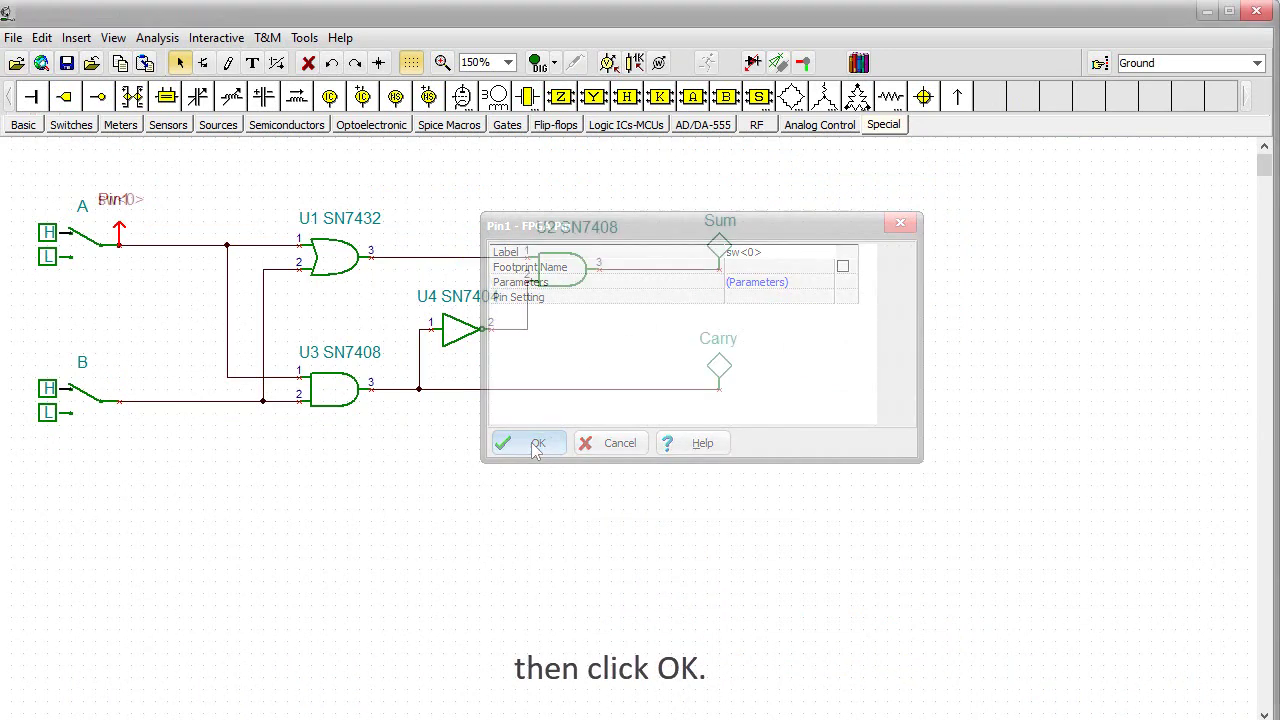
# Place an FPGA pin at input B and assign it to switch sw<1> of the Digilent Basys 3 Artix-7 board.
pyautogui.click(957, 97)
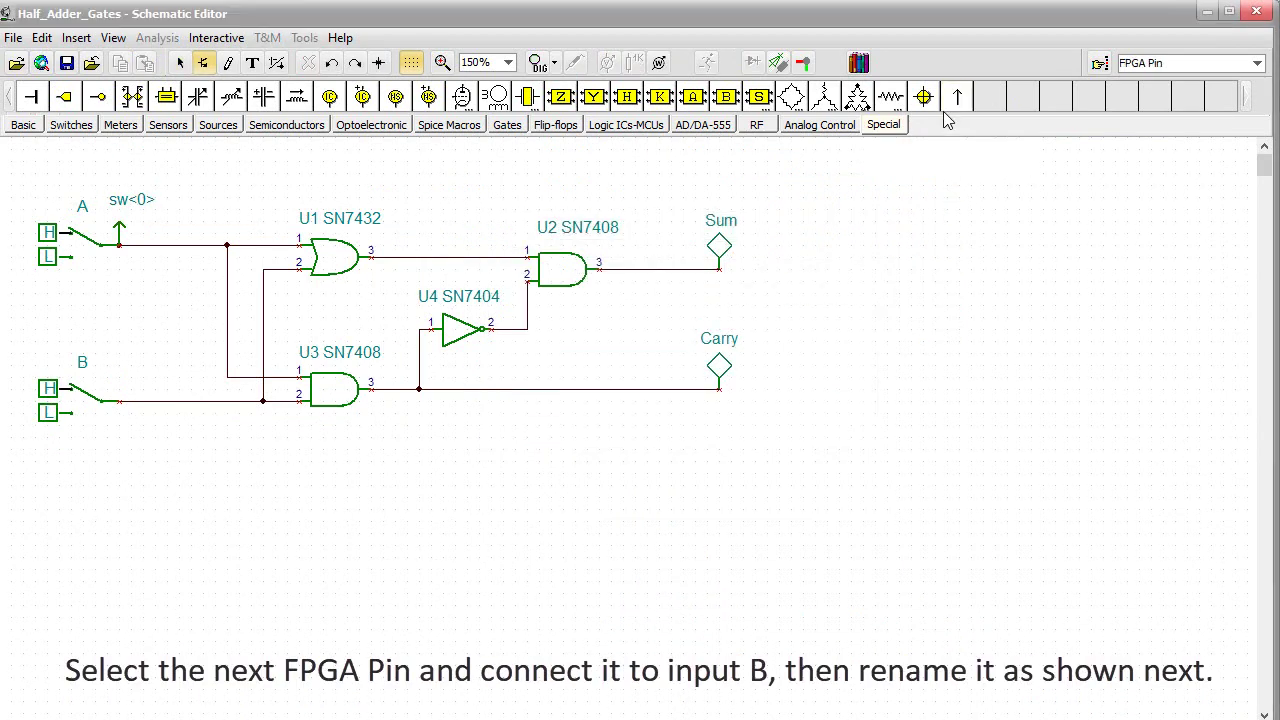
pyautogui.click(119, 400)
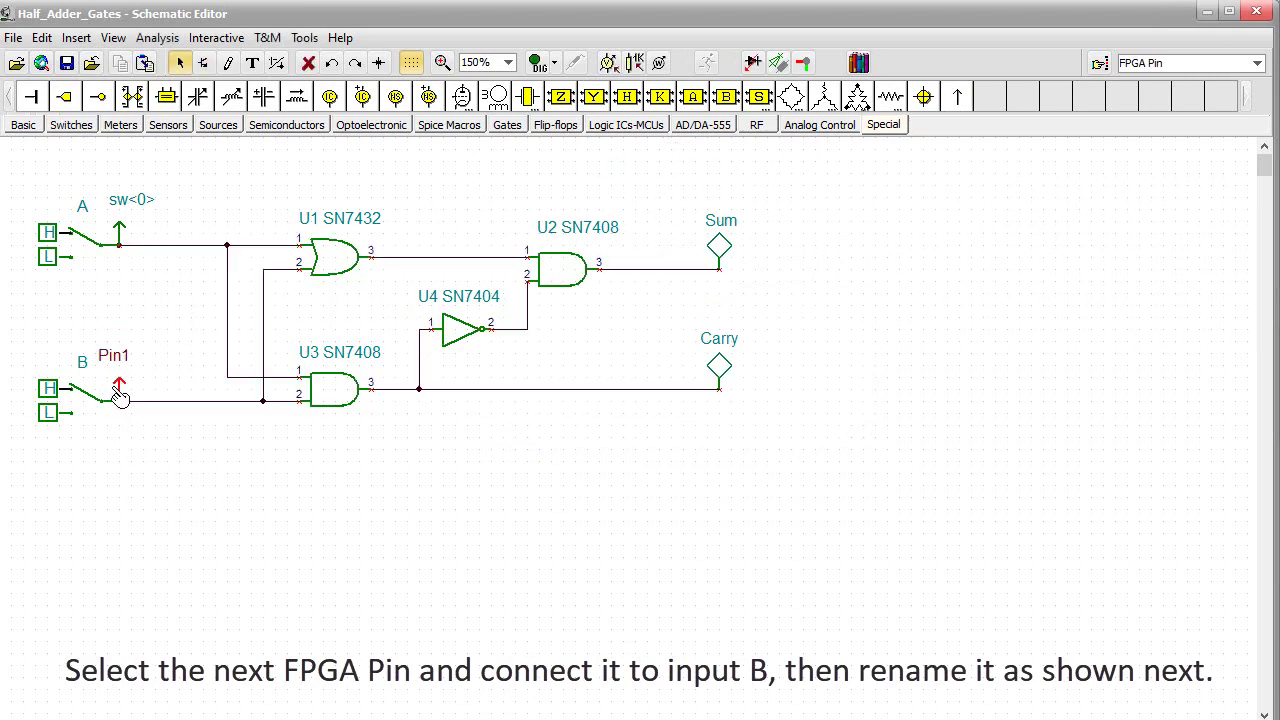
pyautogui.doubleClick(119, 397)
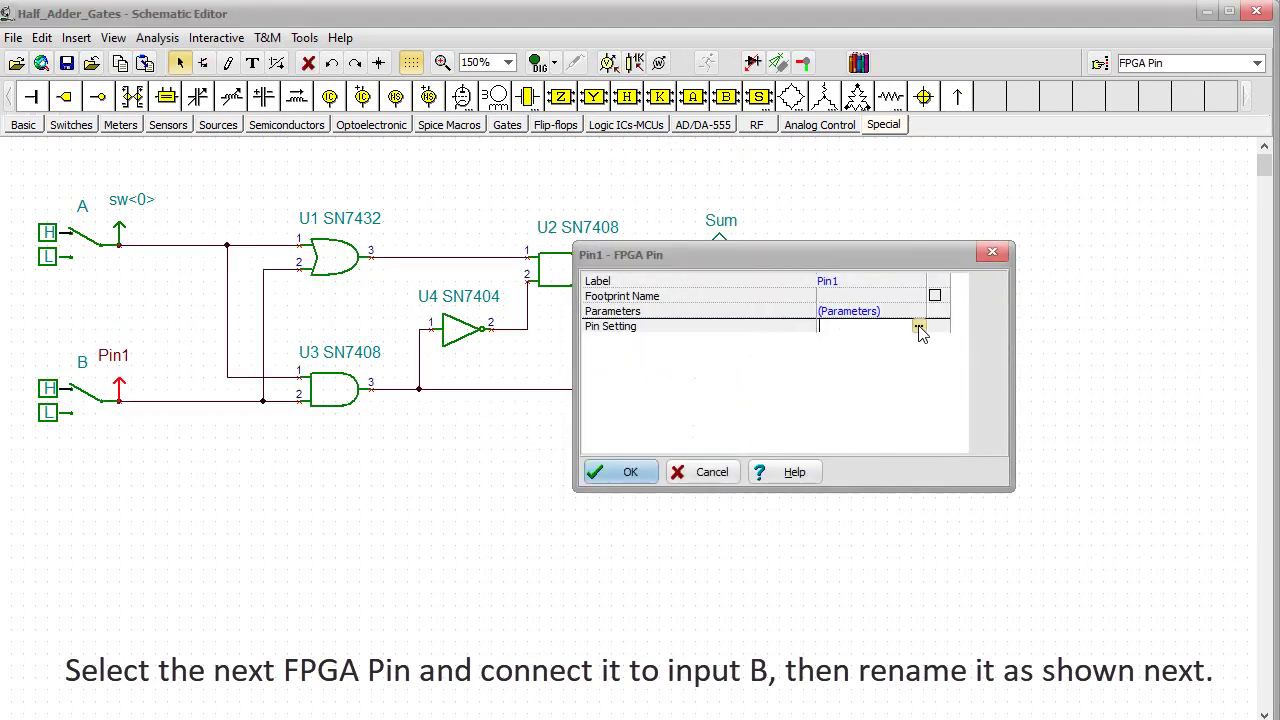
pyautogui.click(918, 326)
pyautogui.click(563, 213)
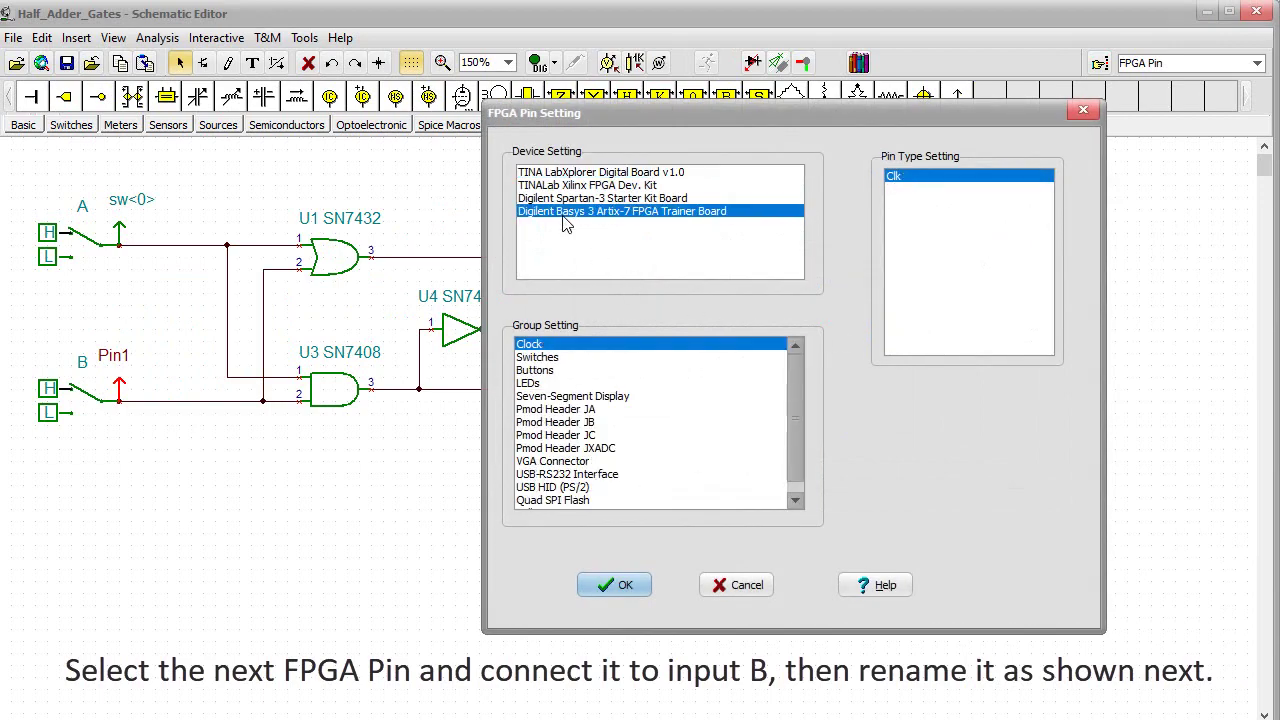
pyautogui.click(565, 357)
pyautogui.click(894, 192)
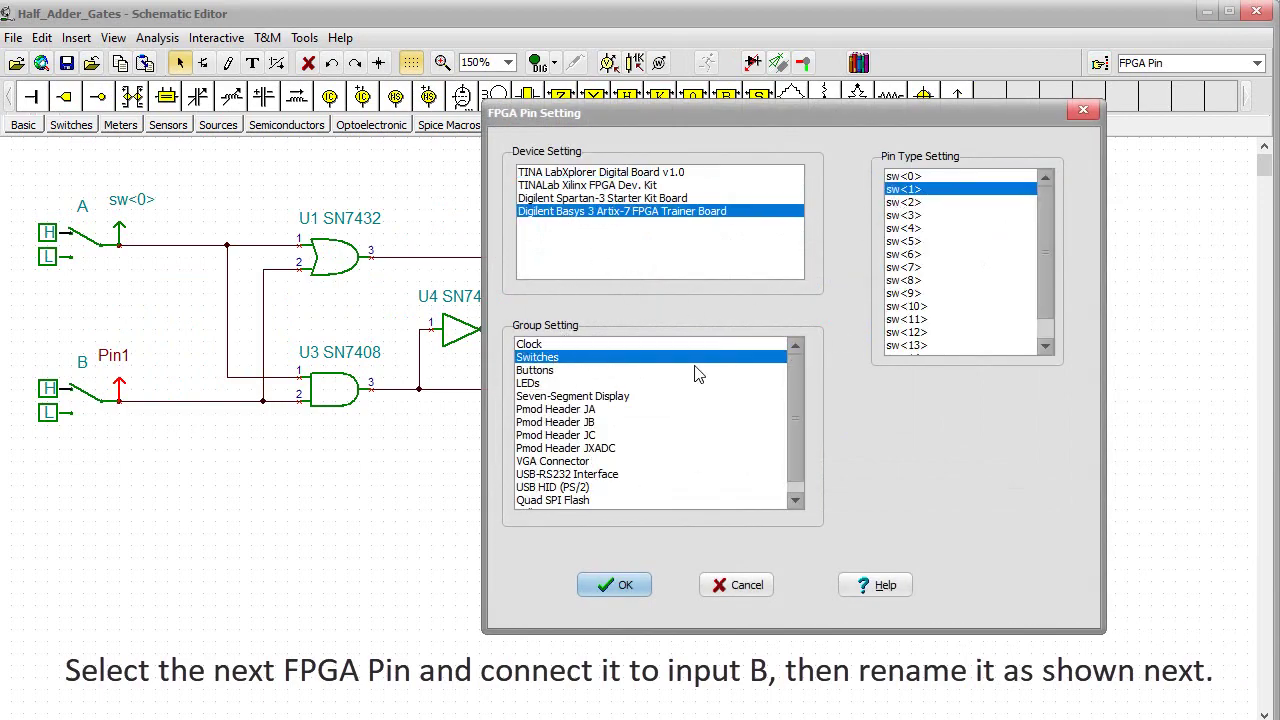
pyautogui.click(620, 588)
# Label the FPGA pin at input B sw<1> and deselect it.
pyautogui.click(840, 284)
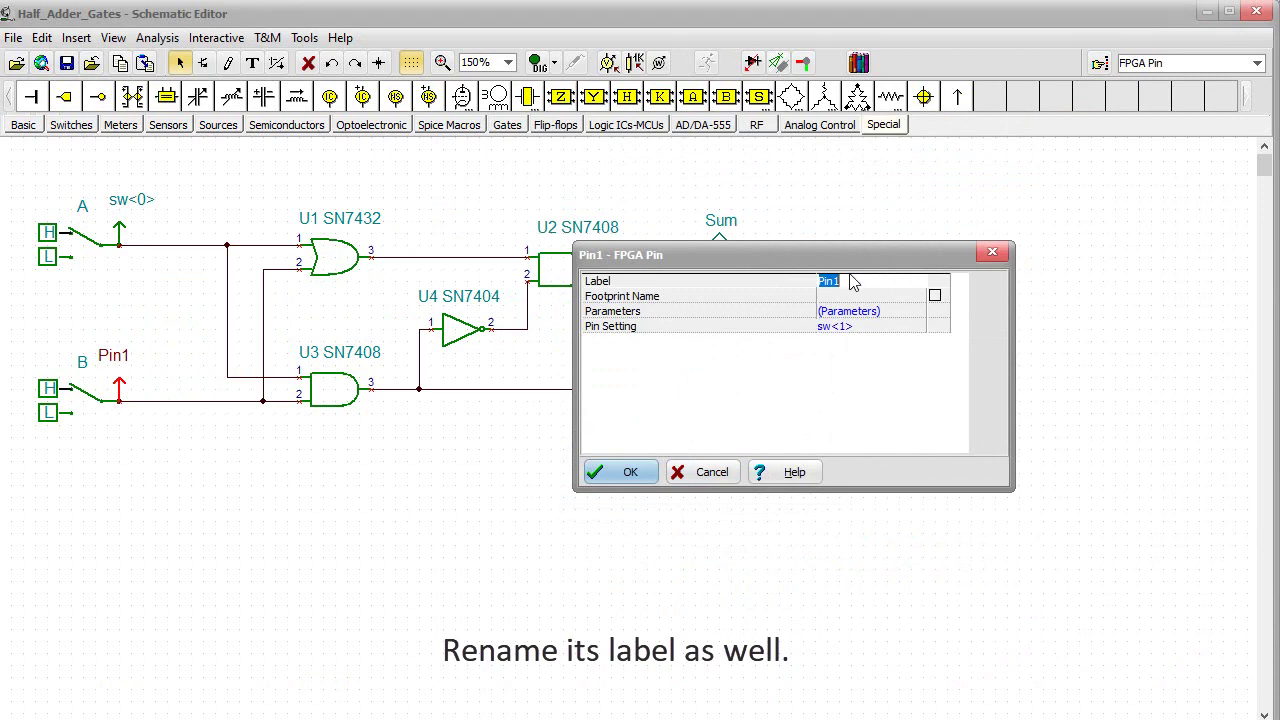
pyautogui.write('sw<1>')
pyautogui.click(620, 472)
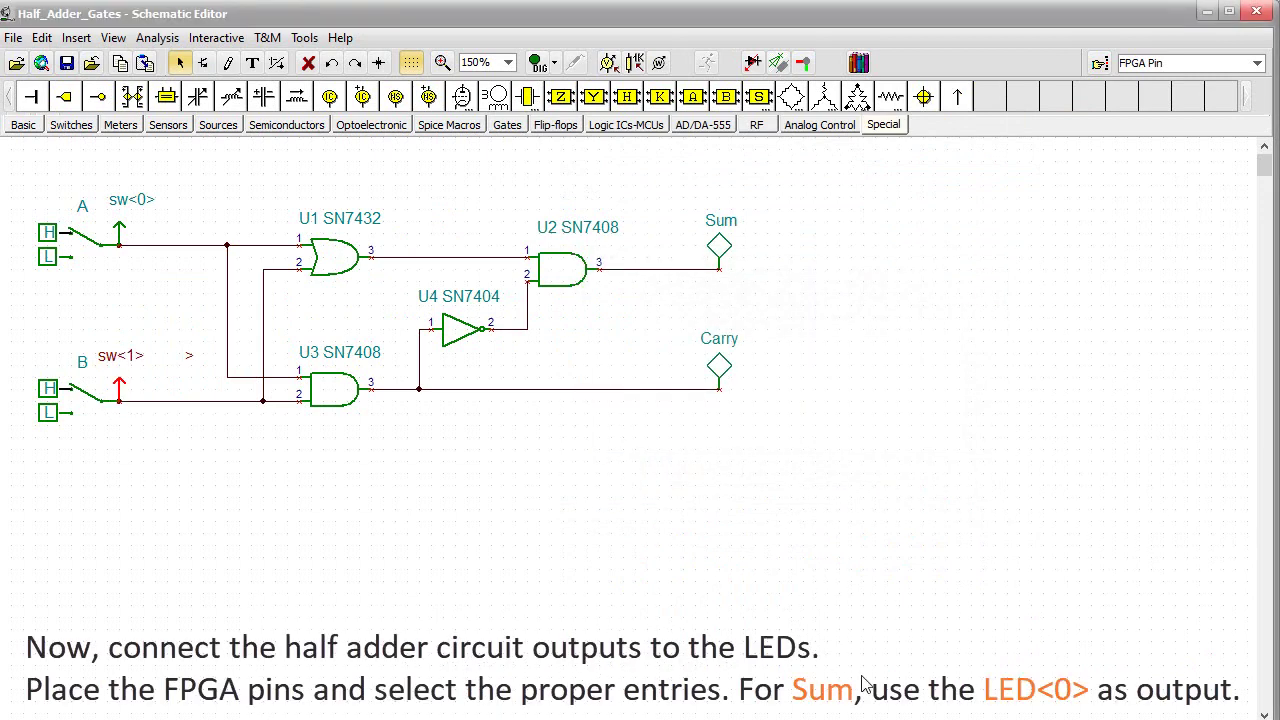
pyautogui.click(865, 685)
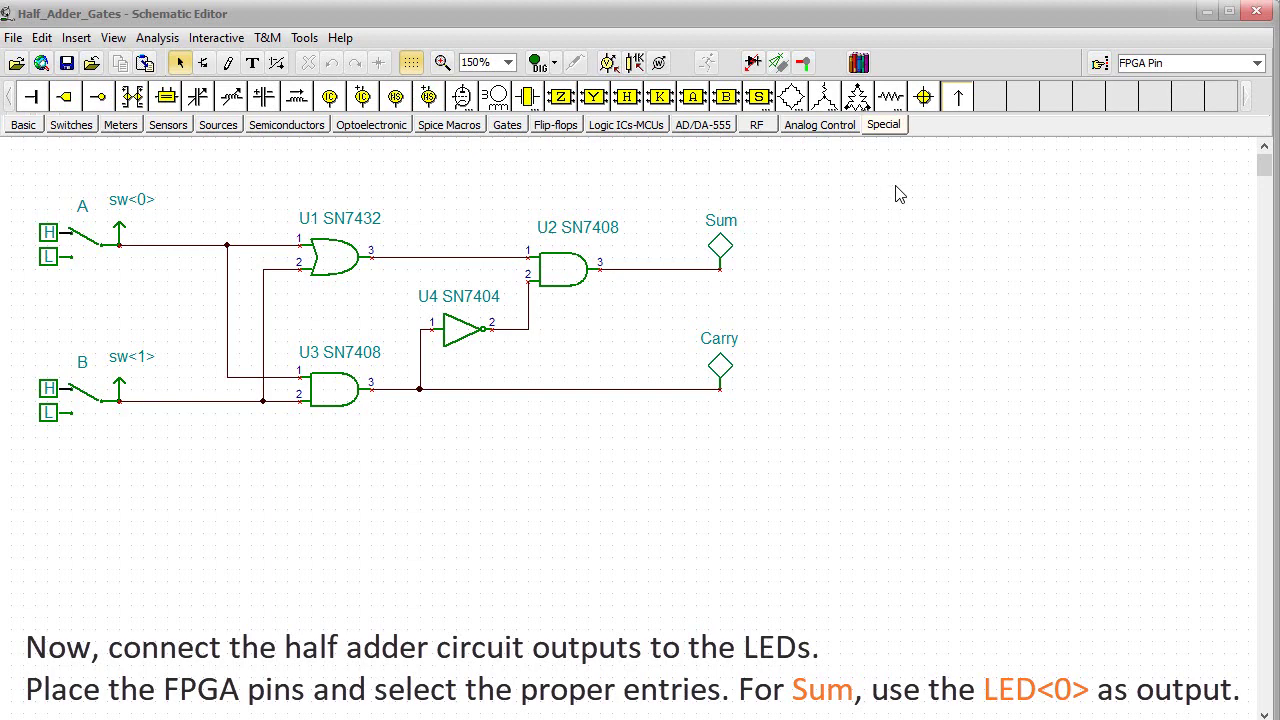
# Place an FPGA pin on the Sum output wire and assign it to LED<0> of the Digilent Basys 3 Artix-7 FPGA Trainer Board.
pyautogui.click(953, 99)
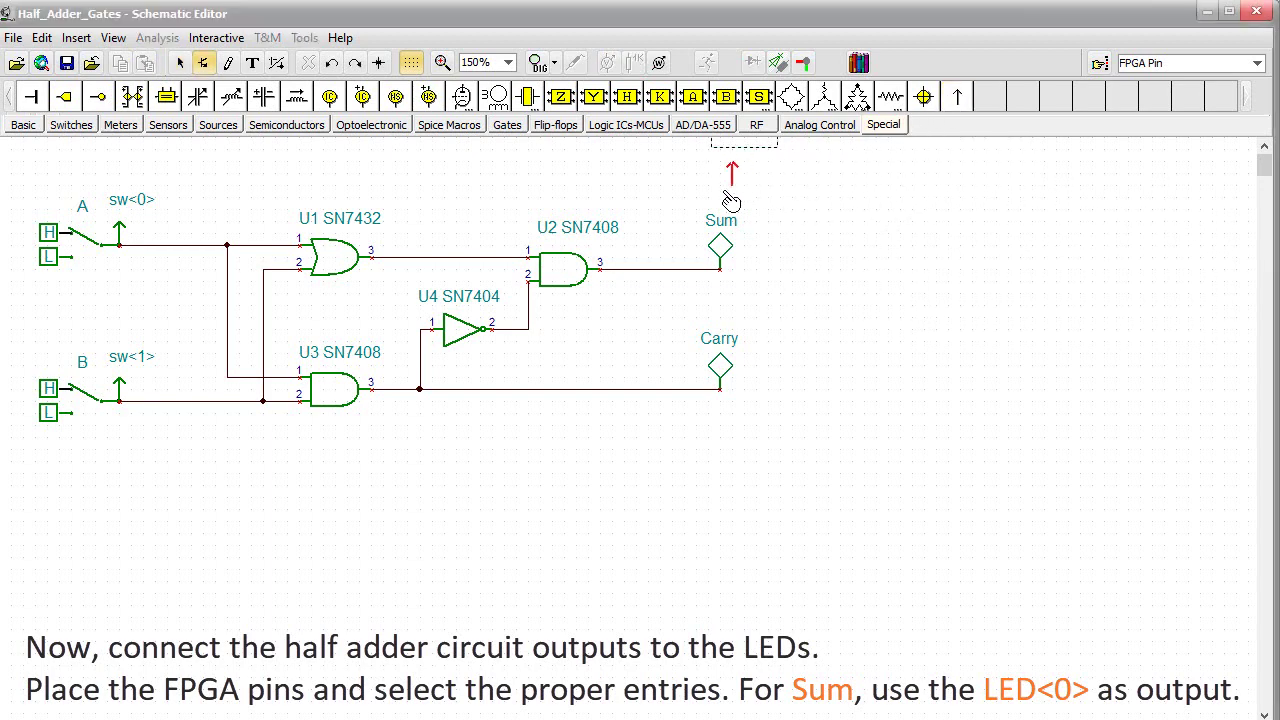
pyautogui.click(657, 270)
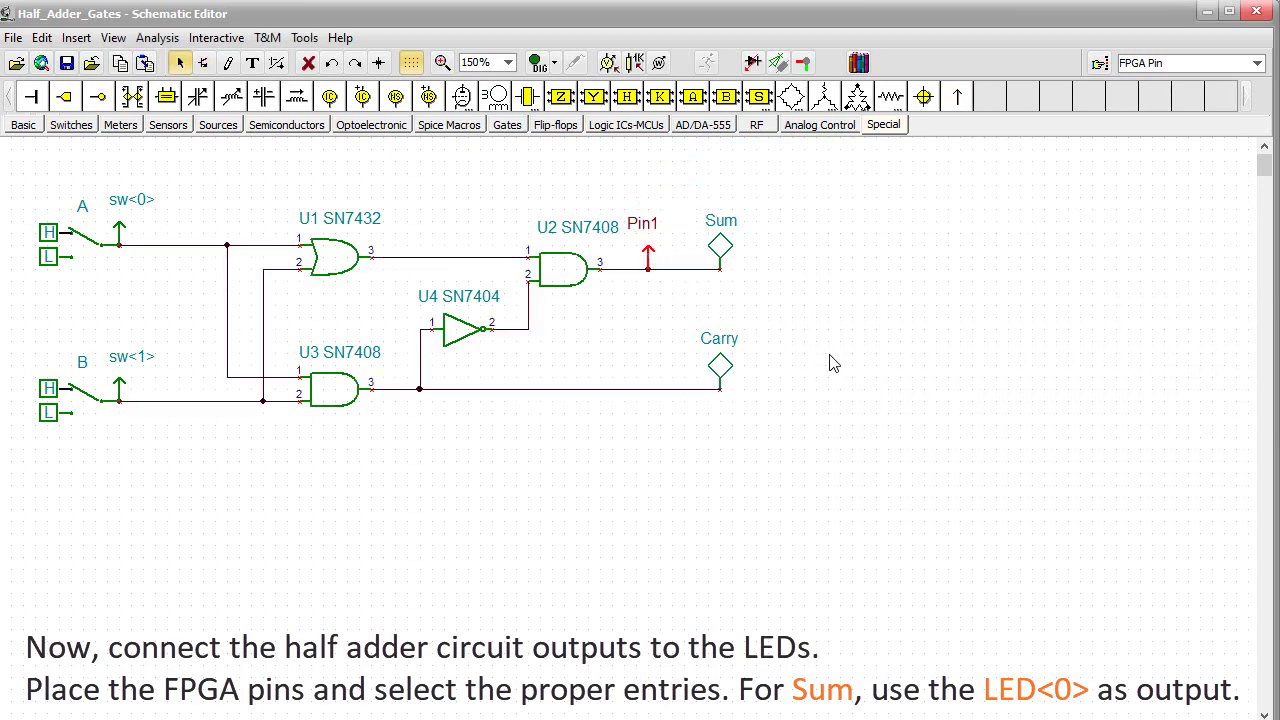
pyautogui.doubleClick(650, 262)
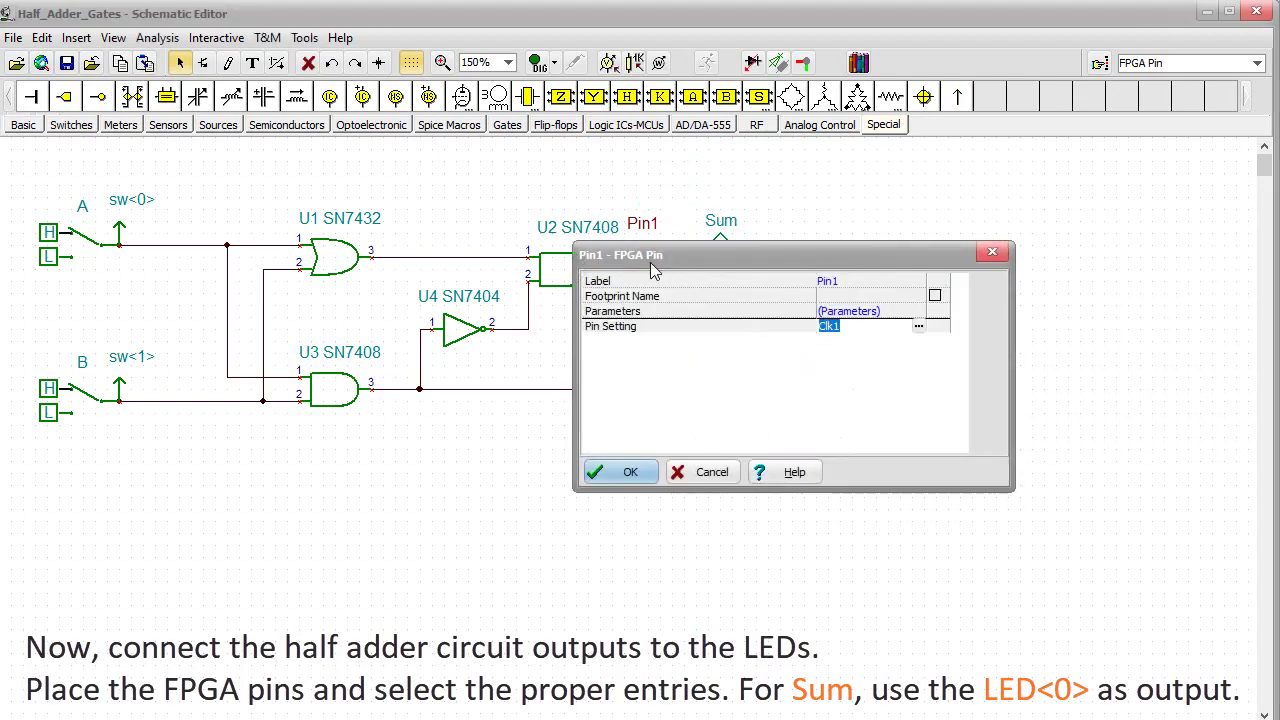
pyautogui.click(918, 326)
pyautogui.click(658, 214)
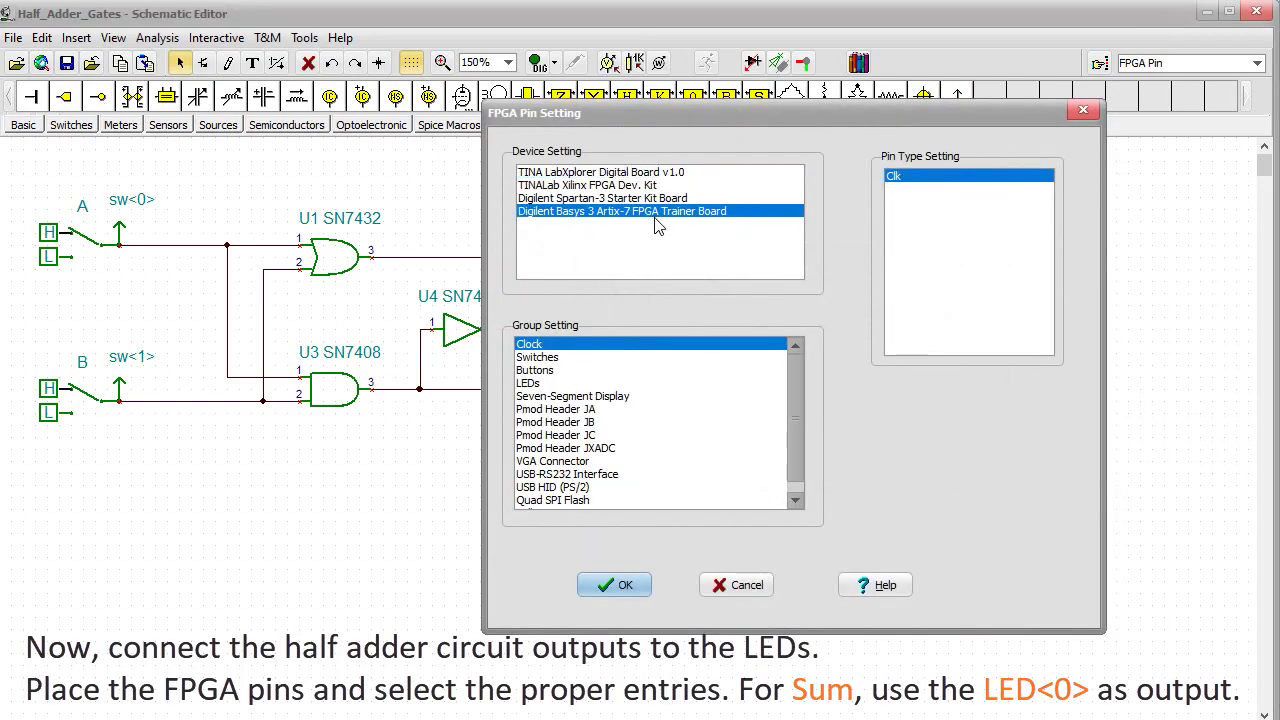
pyautogui.click(531, 386)
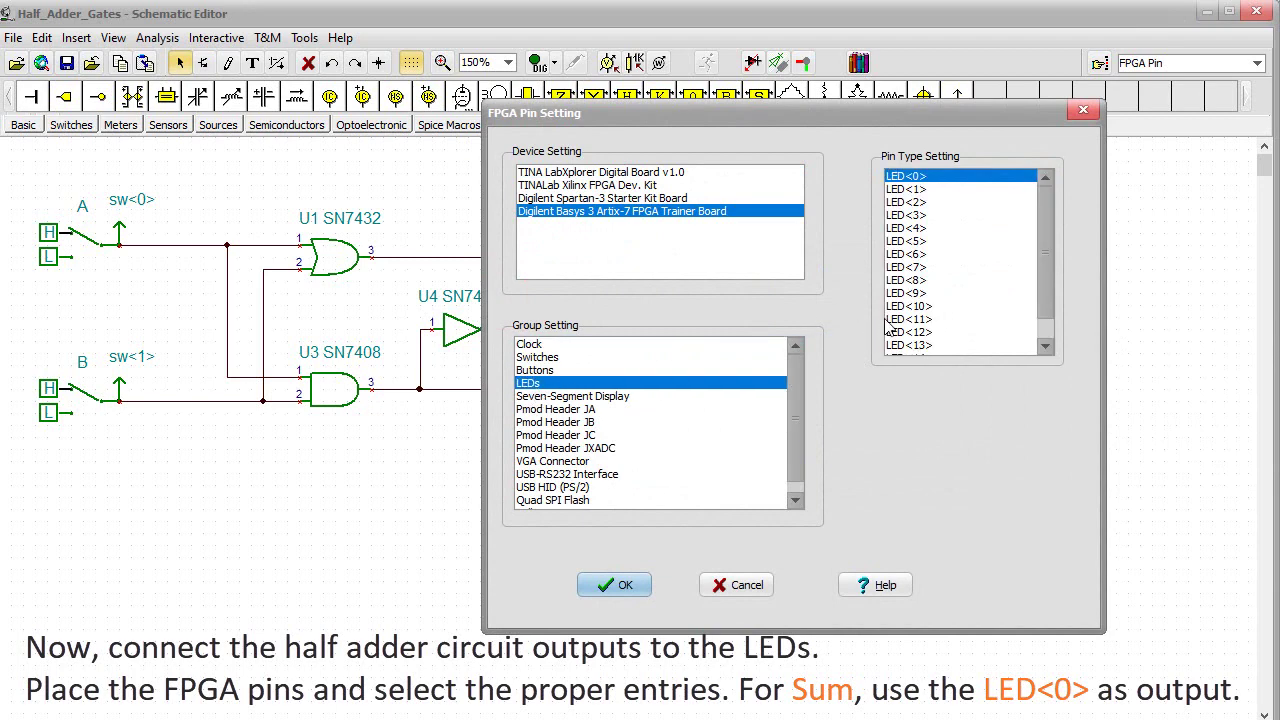
pyautogui.click(620, 585)
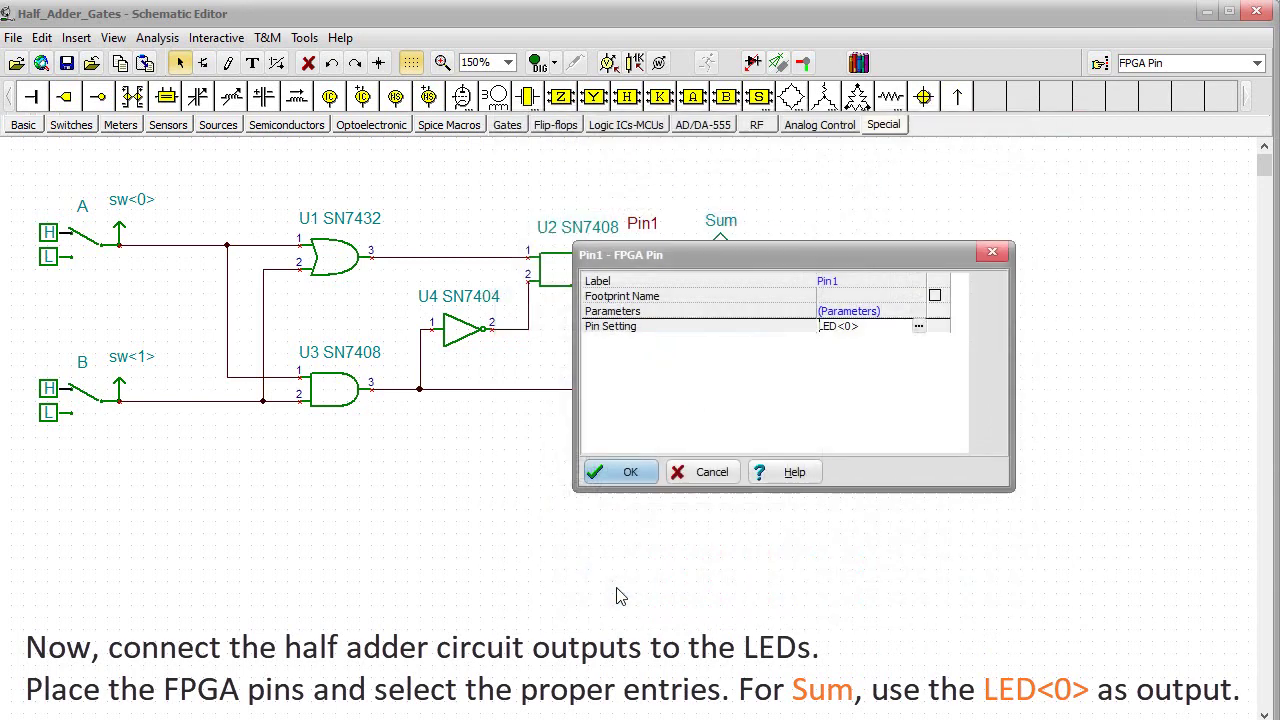
# Change the label of the FPGA pin at the Sum output to LED<0>.
pyautogui.click(850, 282)
pyautogui.write('LED<>')
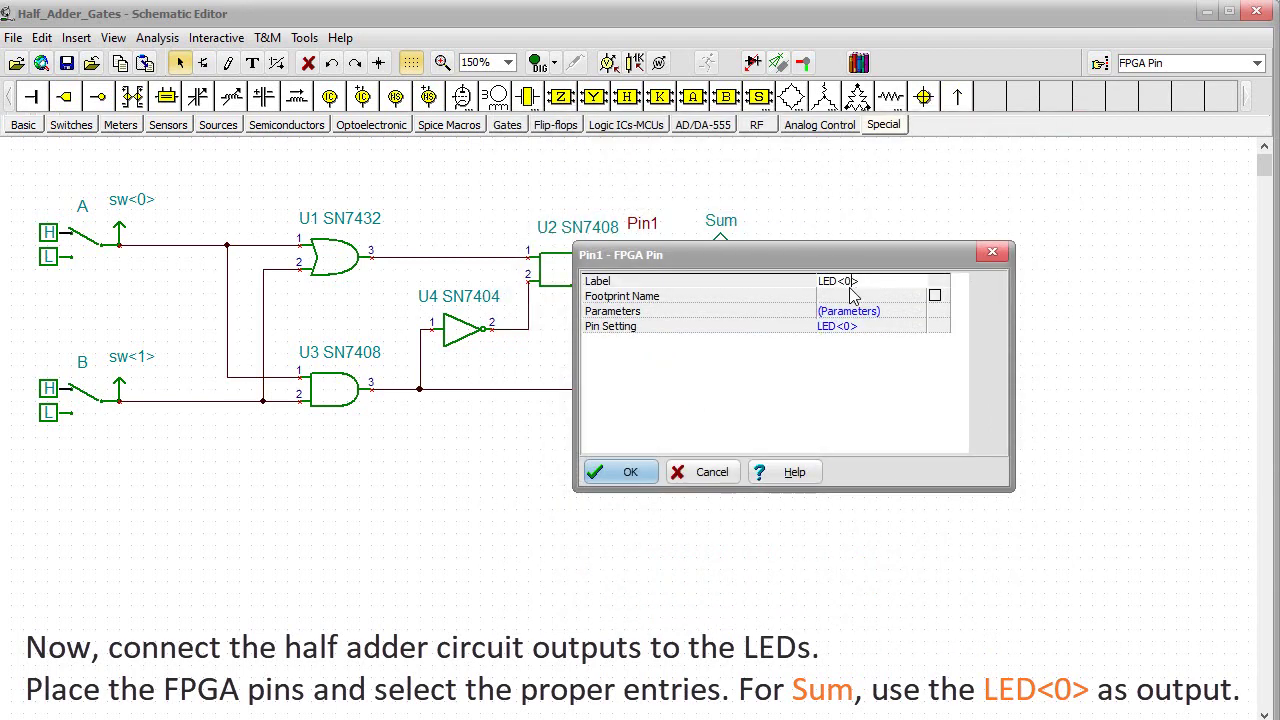
pyautogui.press('Return')
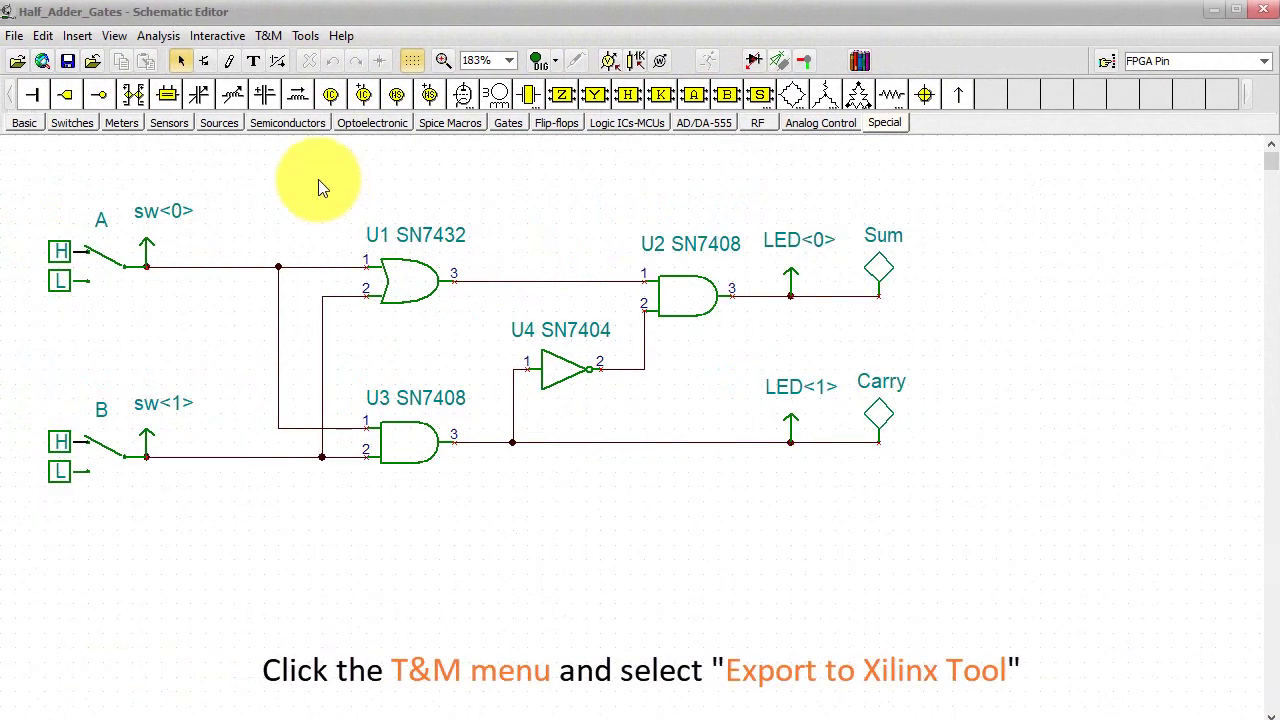
# Export the circuit to Xilinx Vivado, saving the Half_Adder_Gates VHDL and XDC files in the designs folder.
pyautogui.click(268, 35)
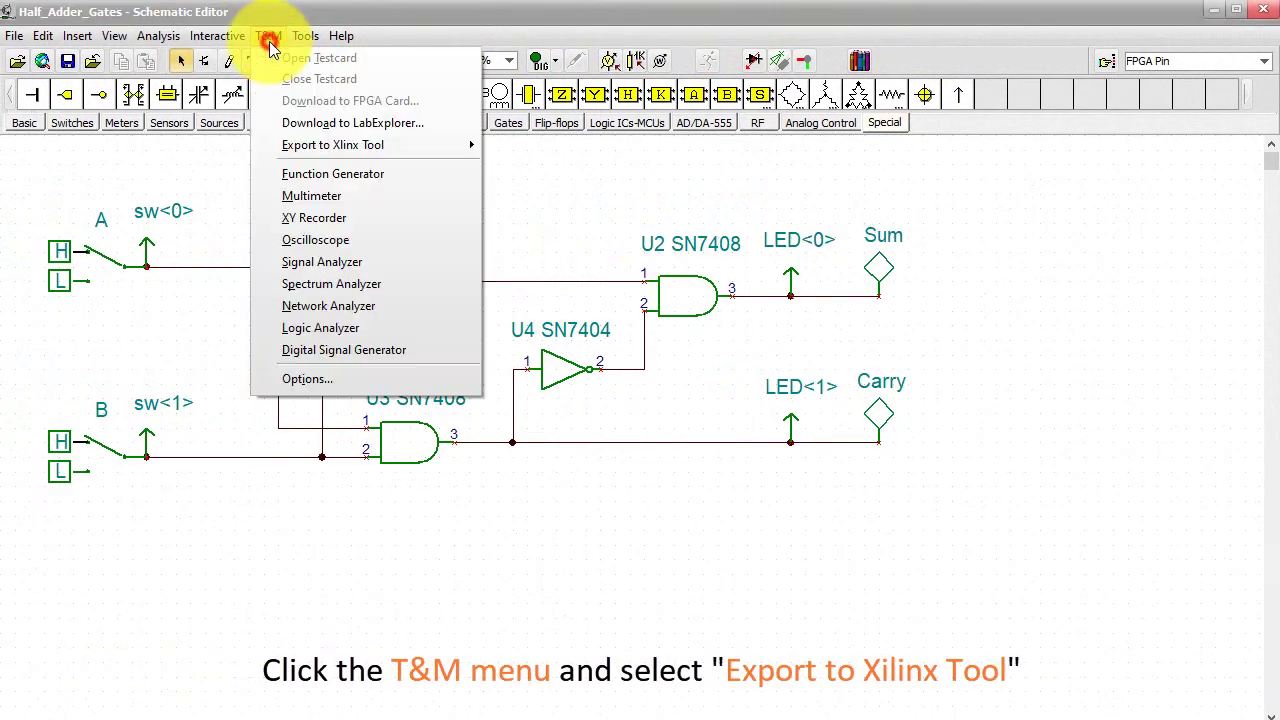
pyautogui.moveTo(380, 145)
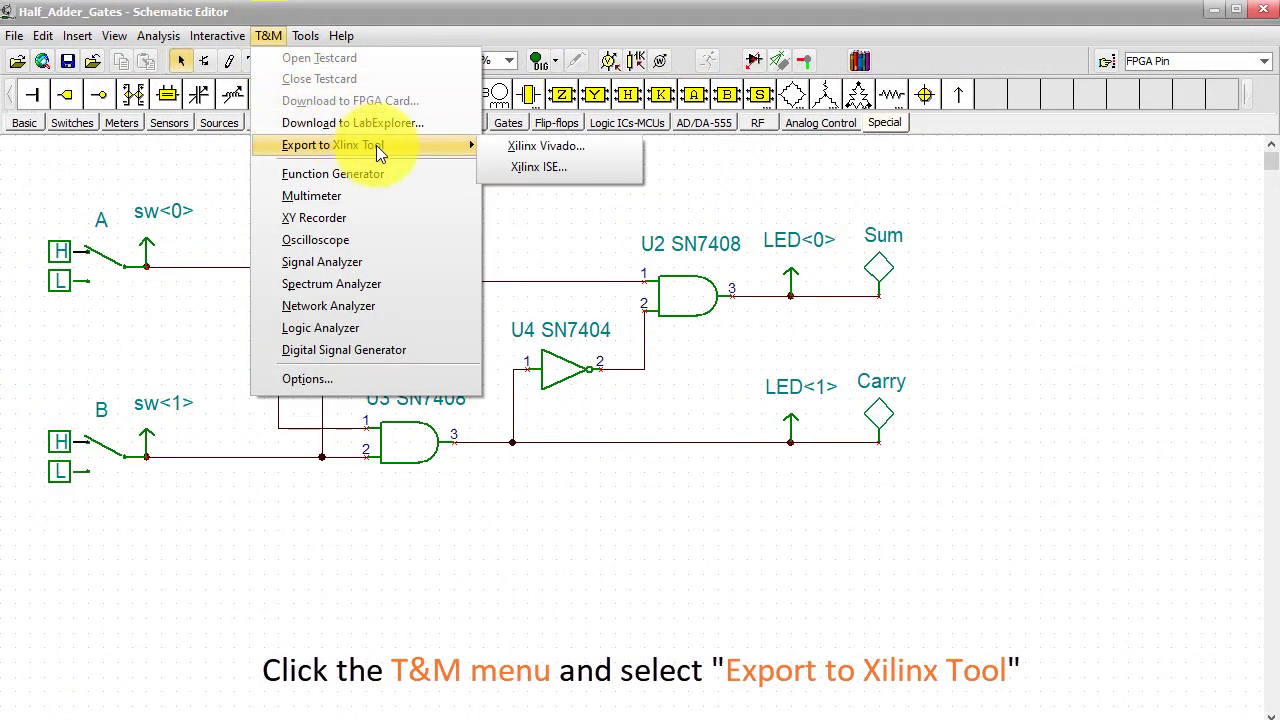
pyautogui.click(516, 151)
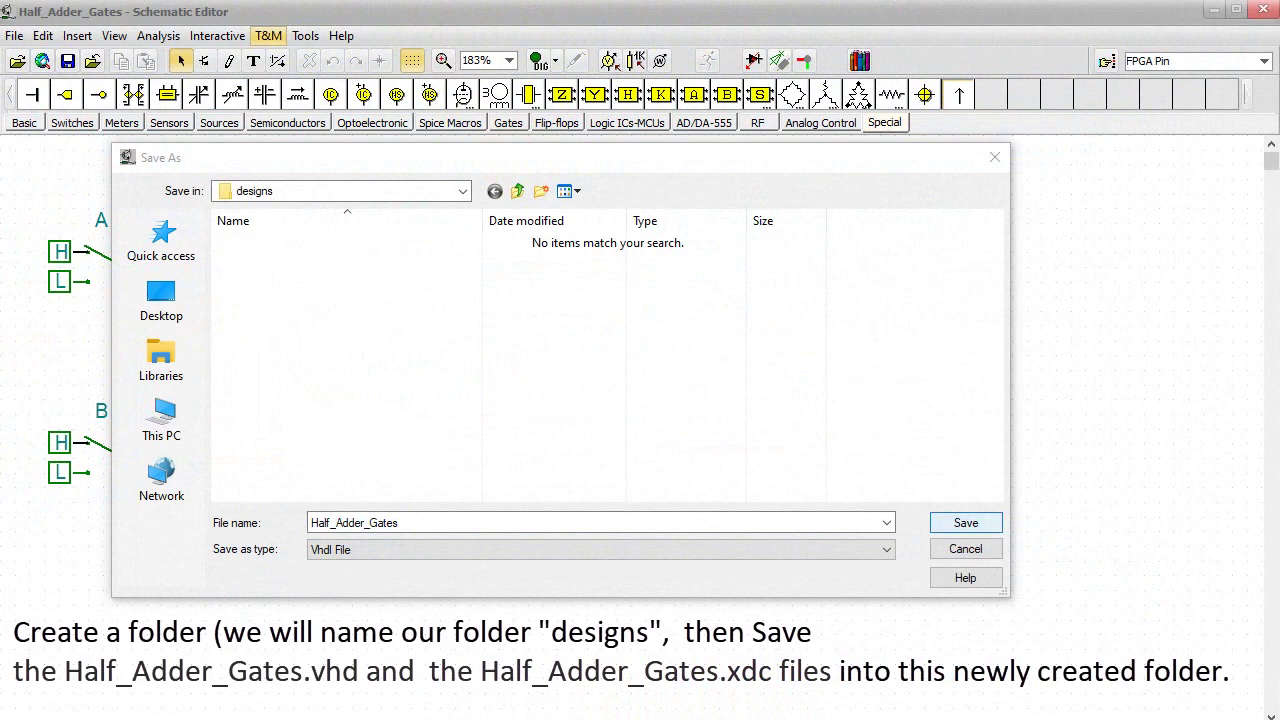
pyautogui.click(966, 522)
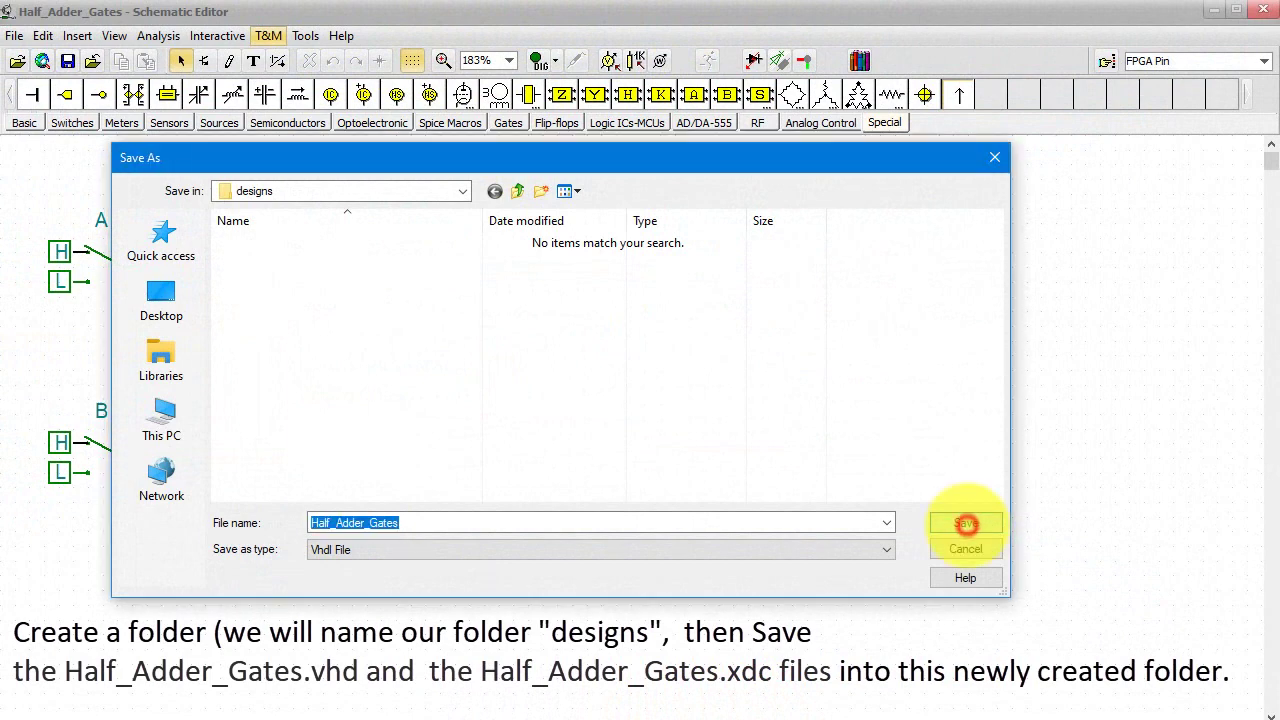
pyautogui.click(968, 525)
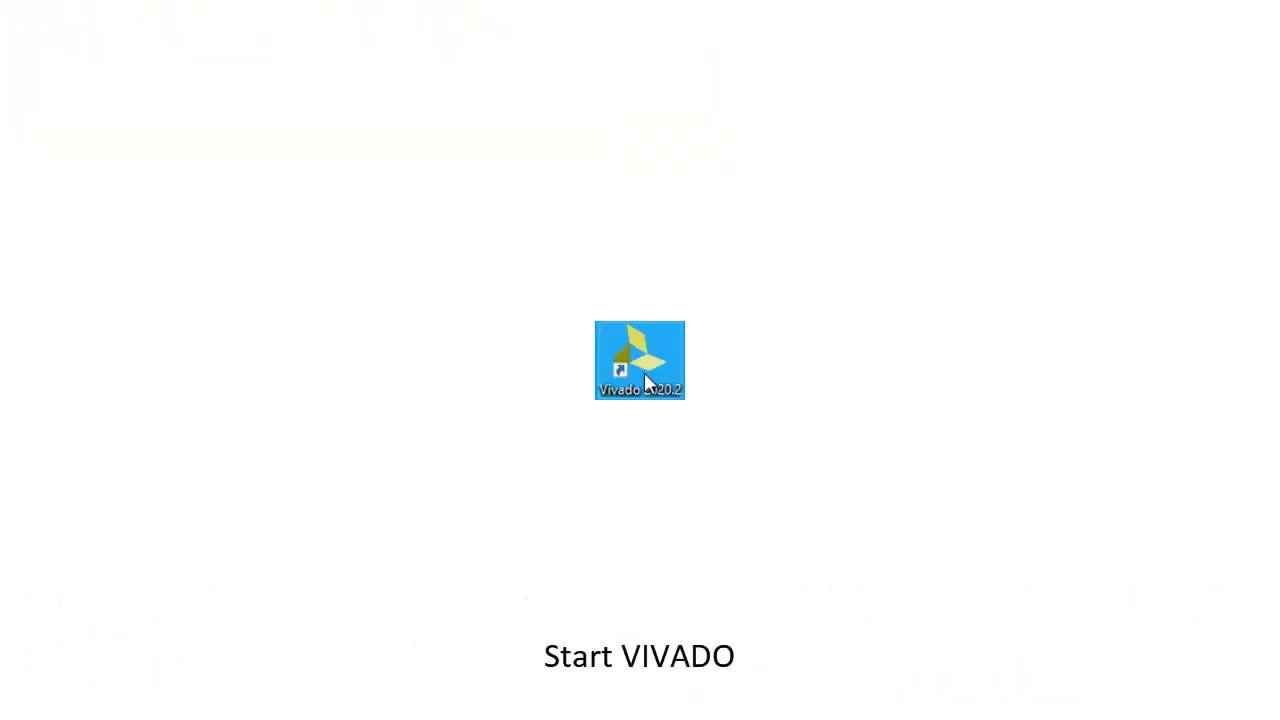
# Start Vivado 2020.2 and set up a new RTL project named Half_Adder_Gates in C:/designs.
pyautogui.doubleClick(644, 375)
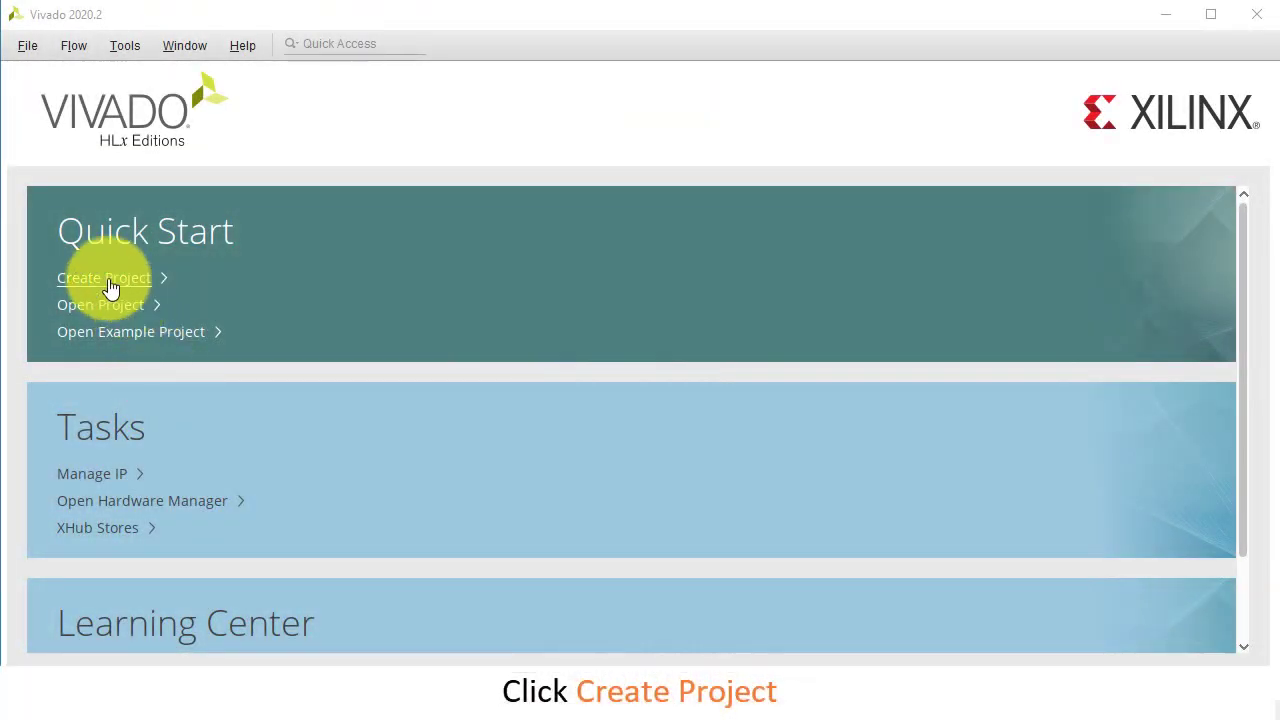
pyautogui.click(108, 285)
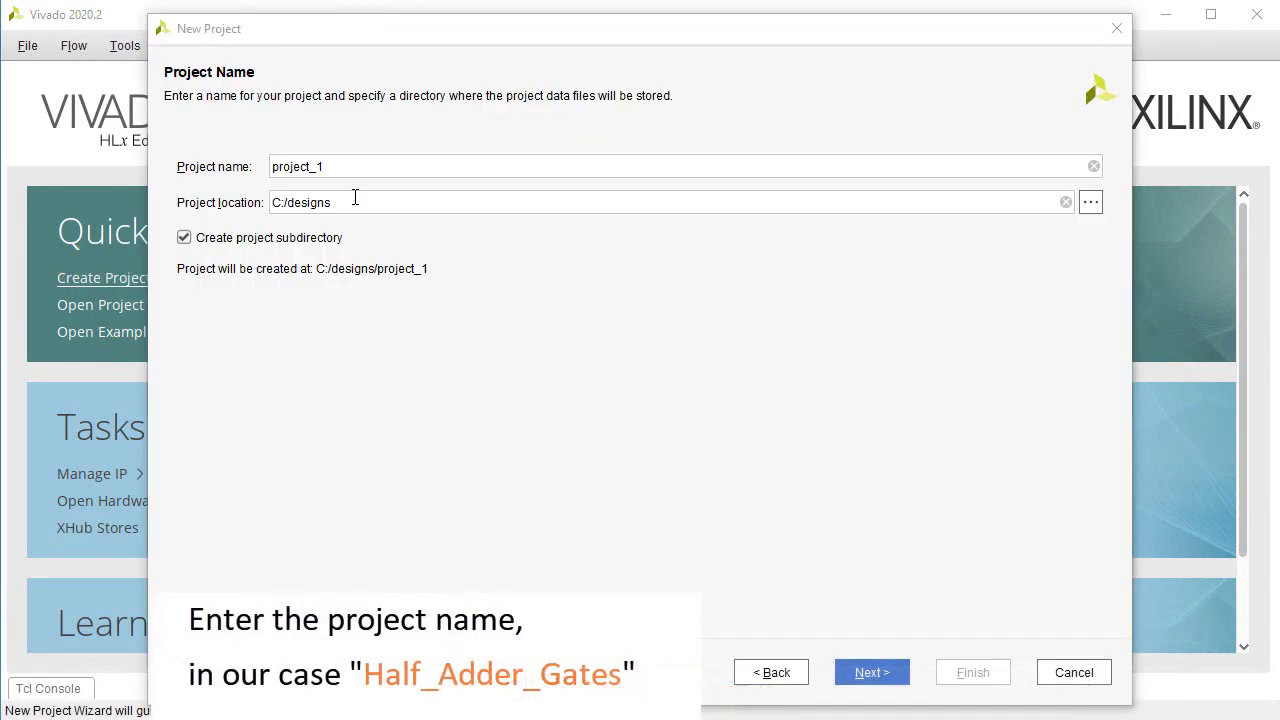
pyautogui.doubleClick(351, 166)
pyautogui.write('Half_Adder_Gates')
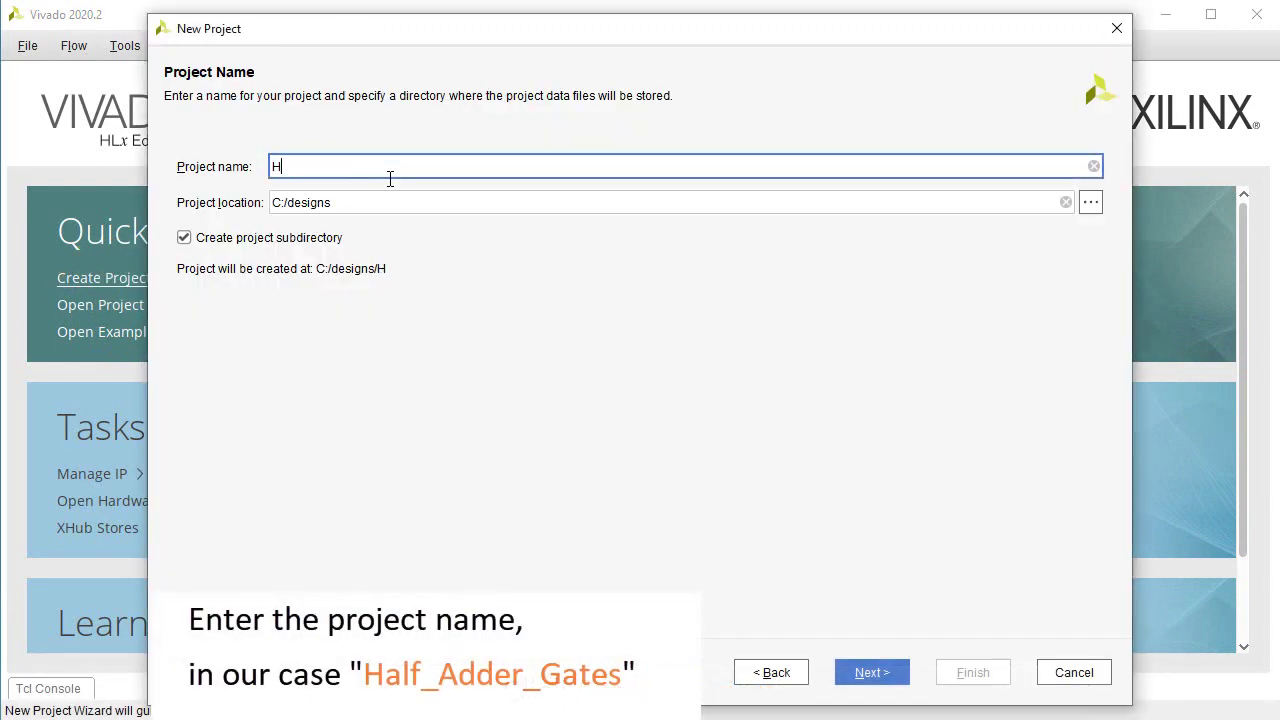
pyautogui.click(876, 673)
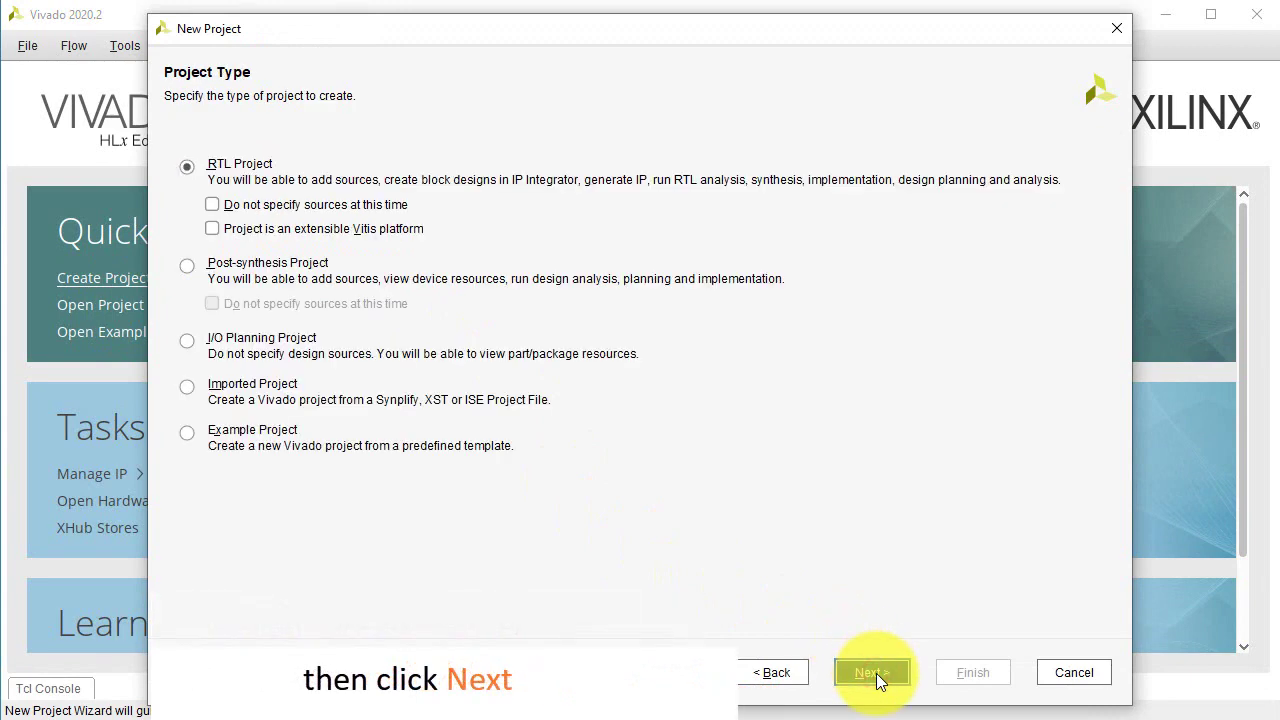
pyautogui.click(872, 673)
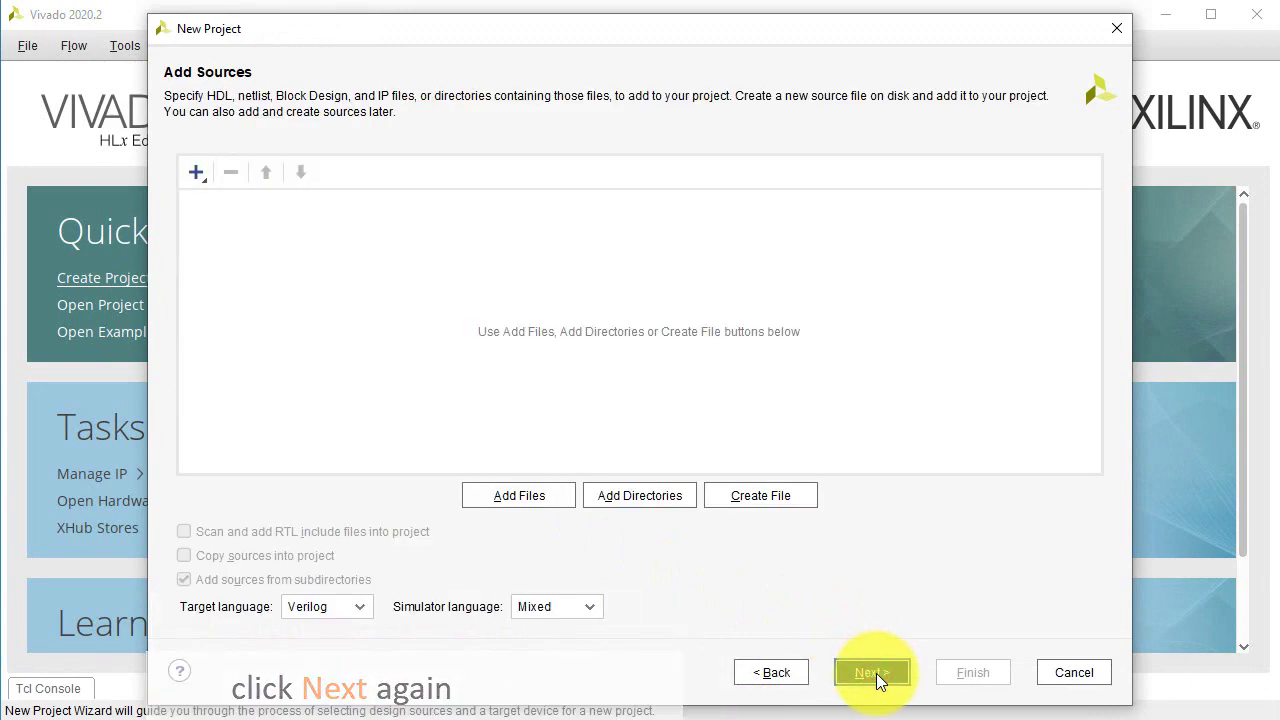
# Add Half_Adder_Gates.vhd from the designs folder as the project's source file.
pyautogui.click(526, 502)
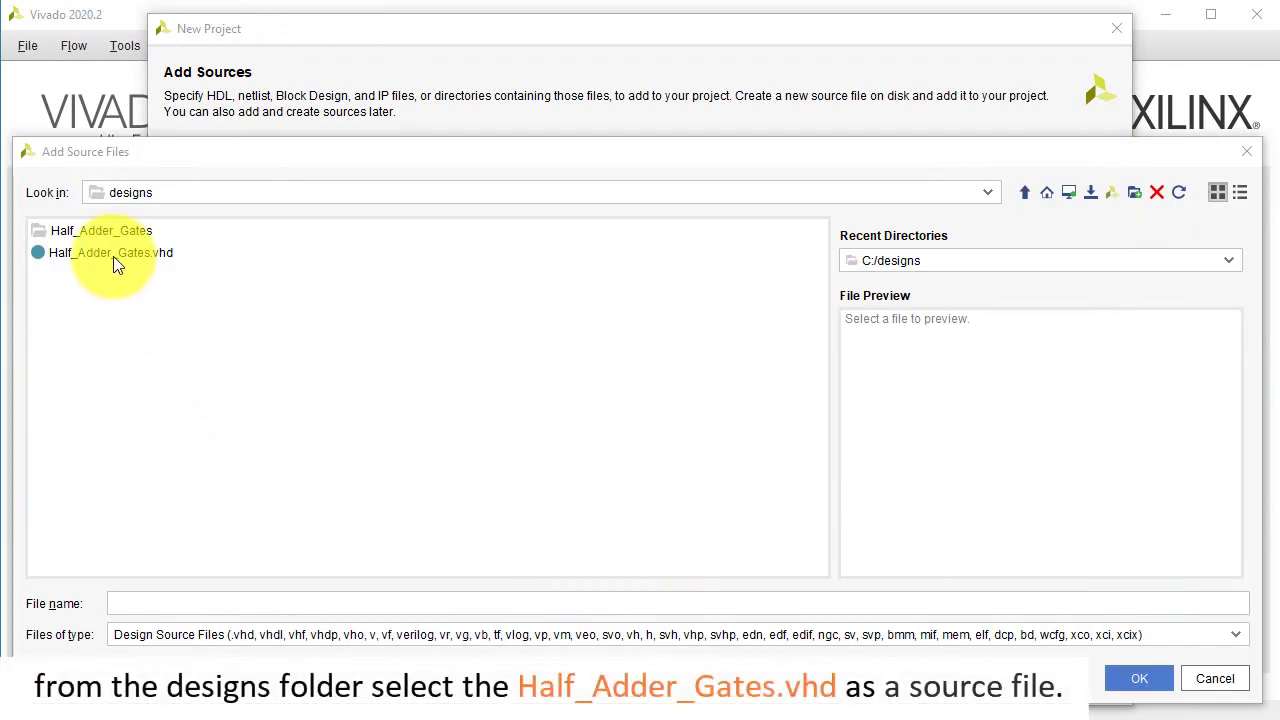
pyautogui.click(113, 255)
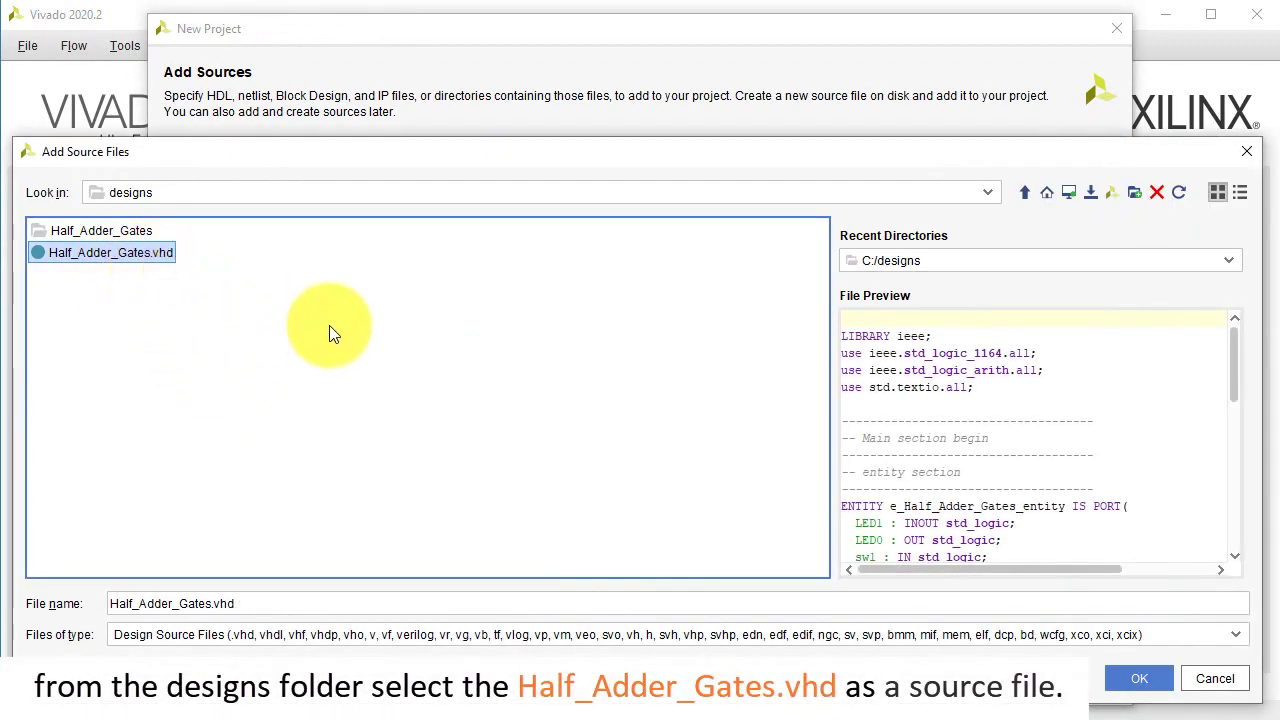
pyautogui.moveTo(1233, 384); pyautogui.dragTo(1240, 553)
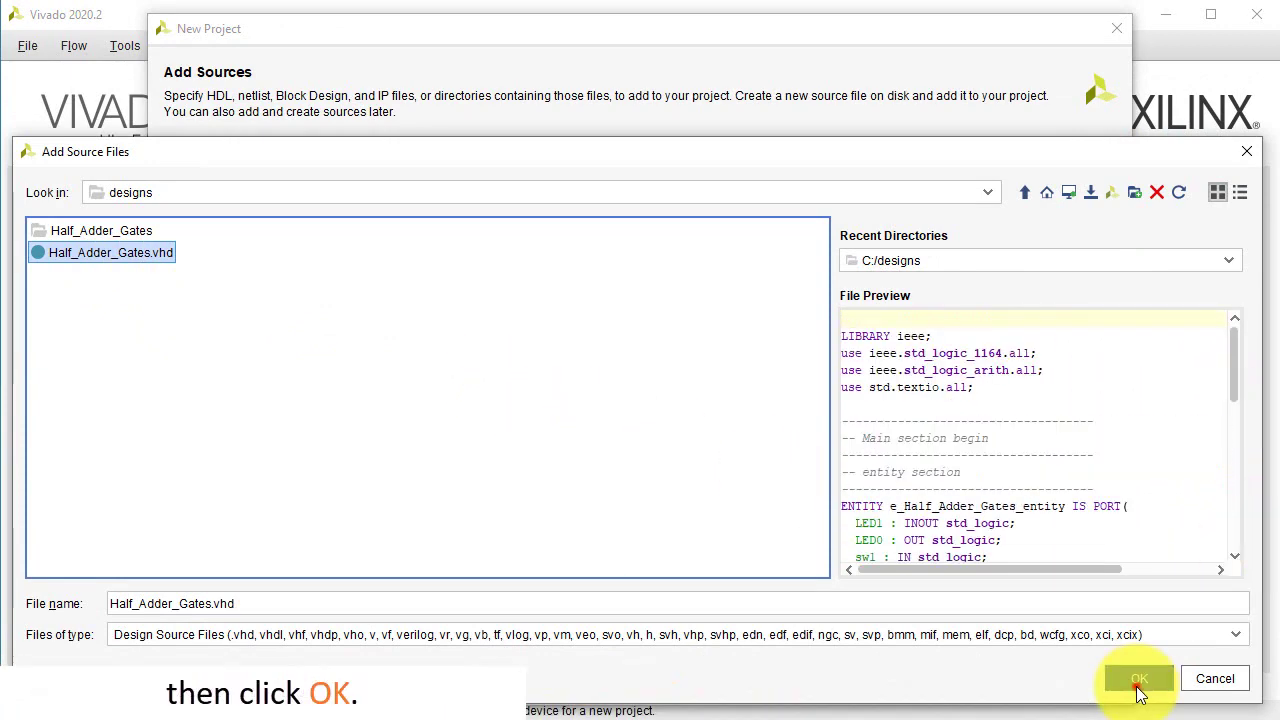
pyautogui.click(1139, 678)
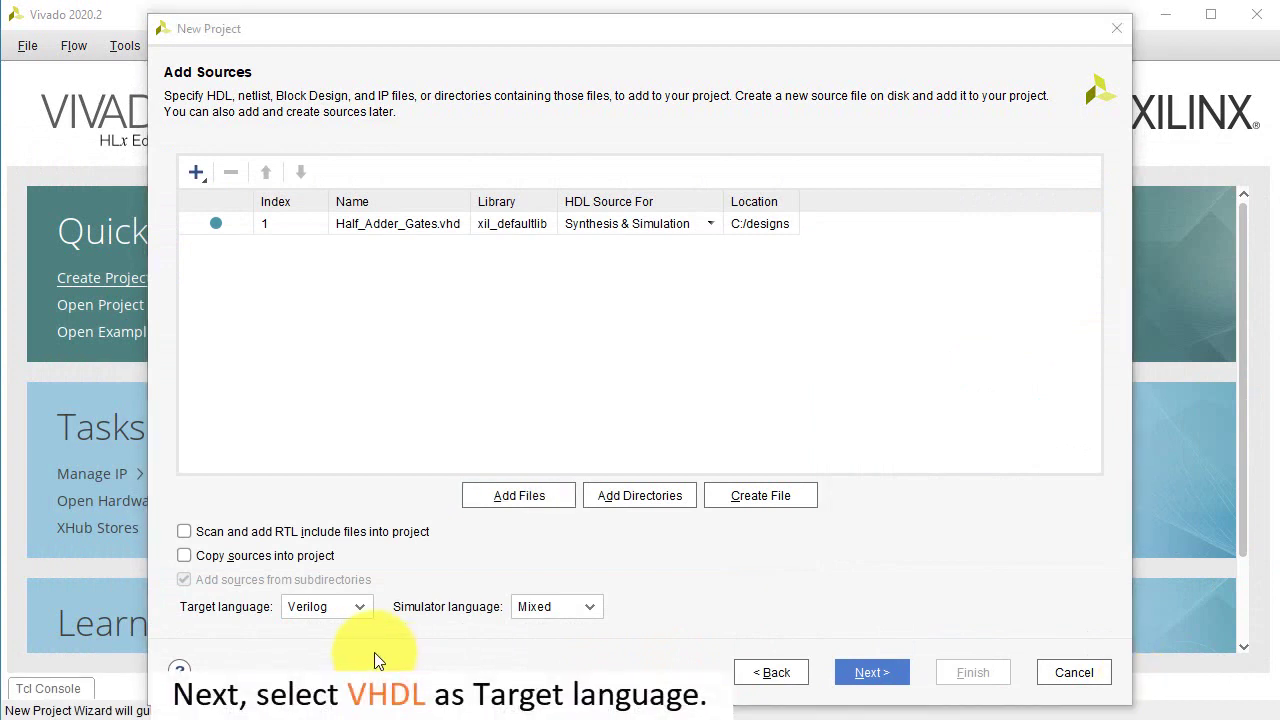
# Set the project's target language to VHDL and continue to the constraints page.
pyautogui.click(360, 610)
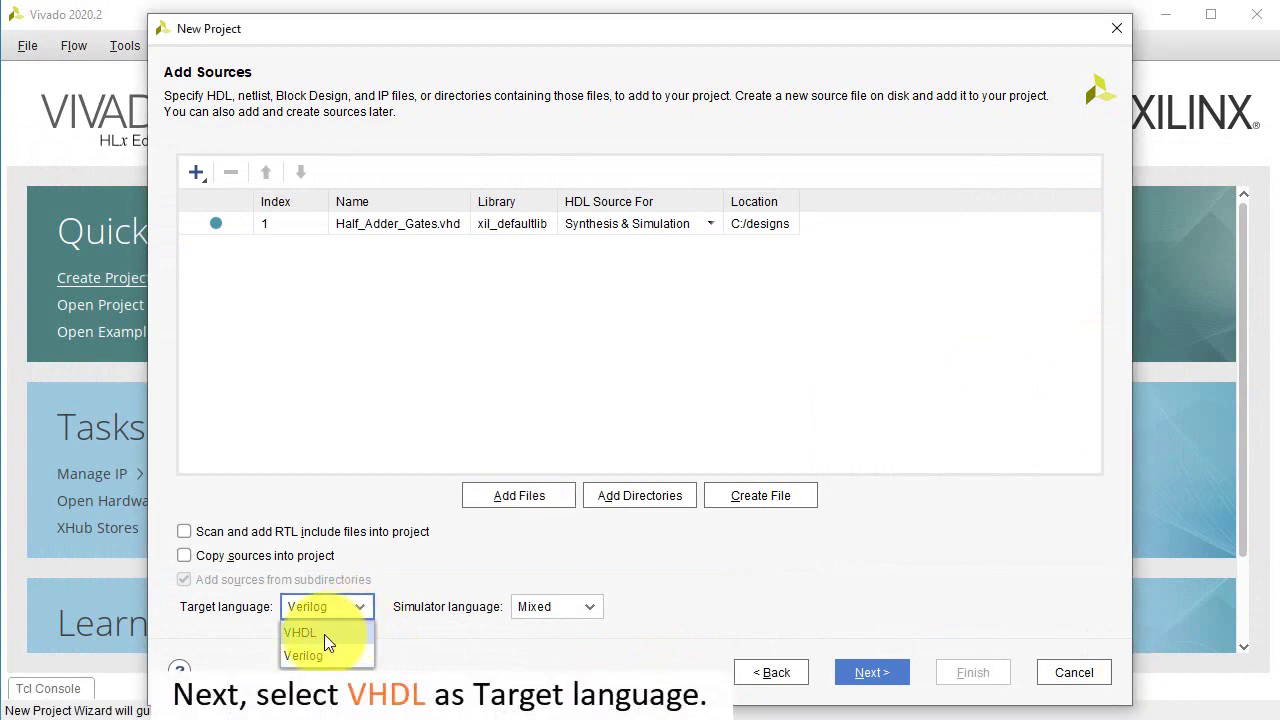
pyautogui.click(324, 634)
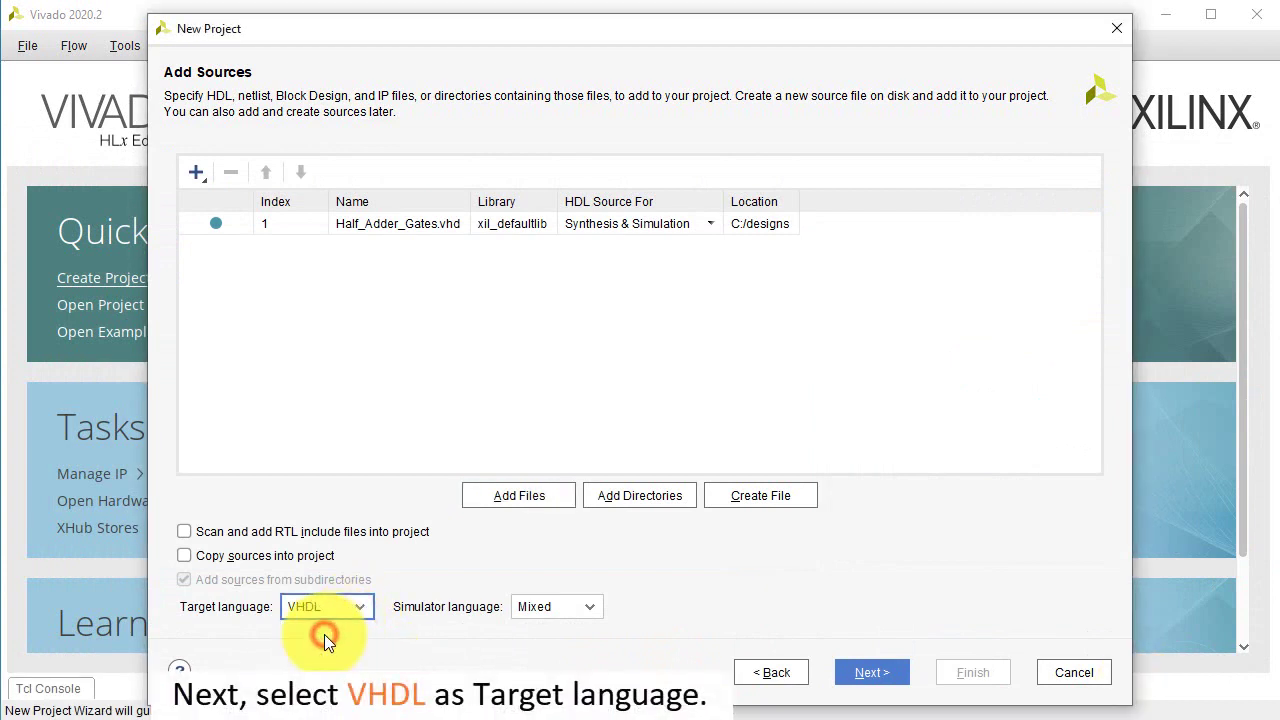
pyautogui.click(872, 676)
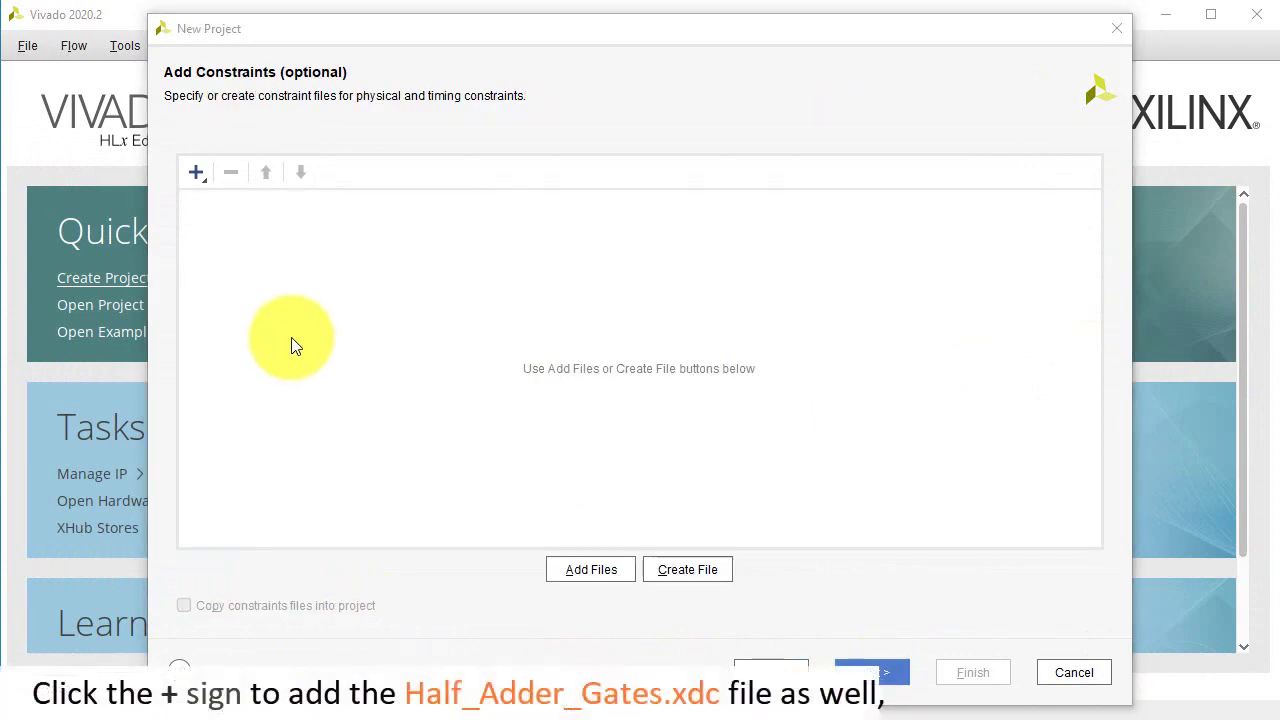
# Add Half_Adder_Gates.xdc from the designs folder as the constraint file and continue to the default part selection.
pyautogui.click(193, 177)
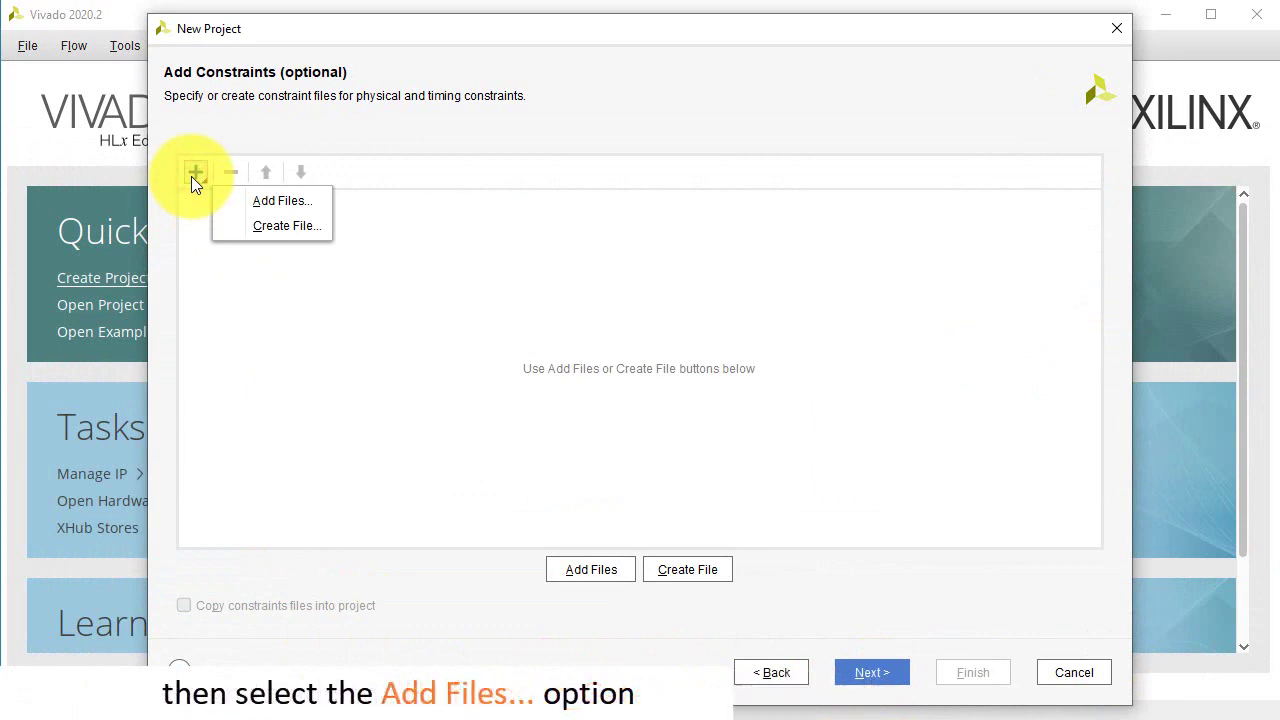
pyautogui.click(264, 204)
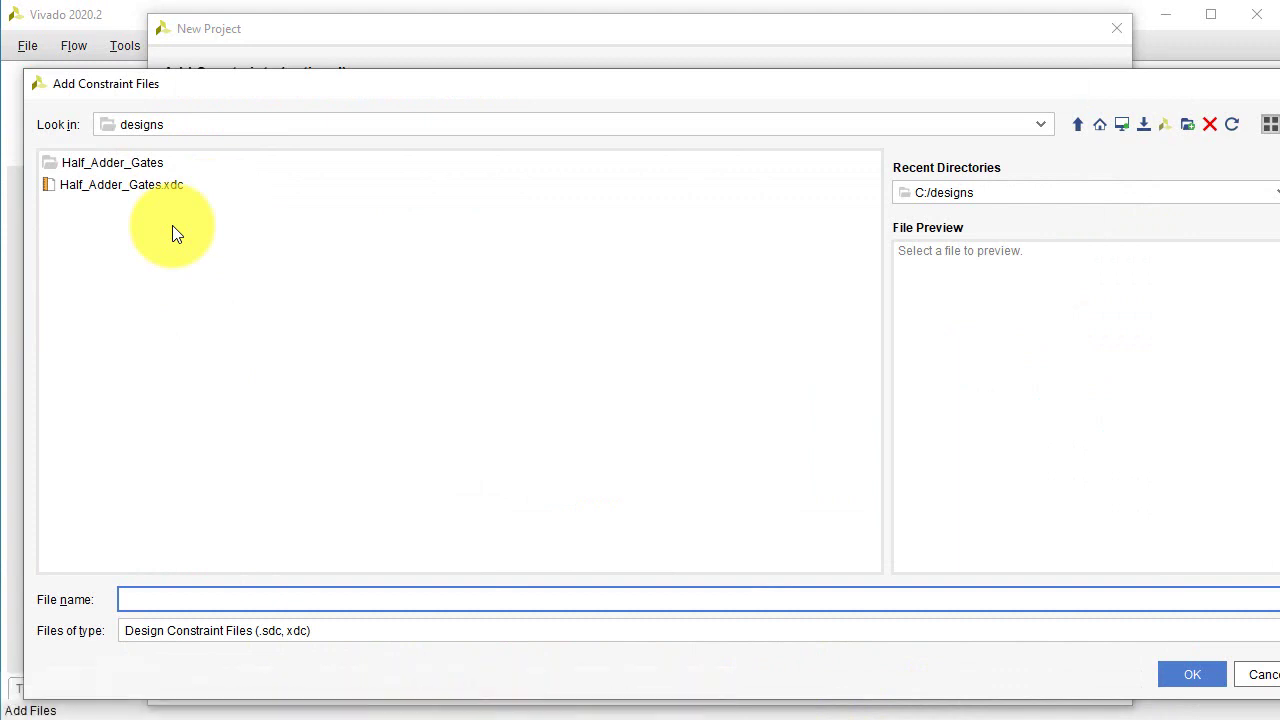
pyautogui.click(145, 188)
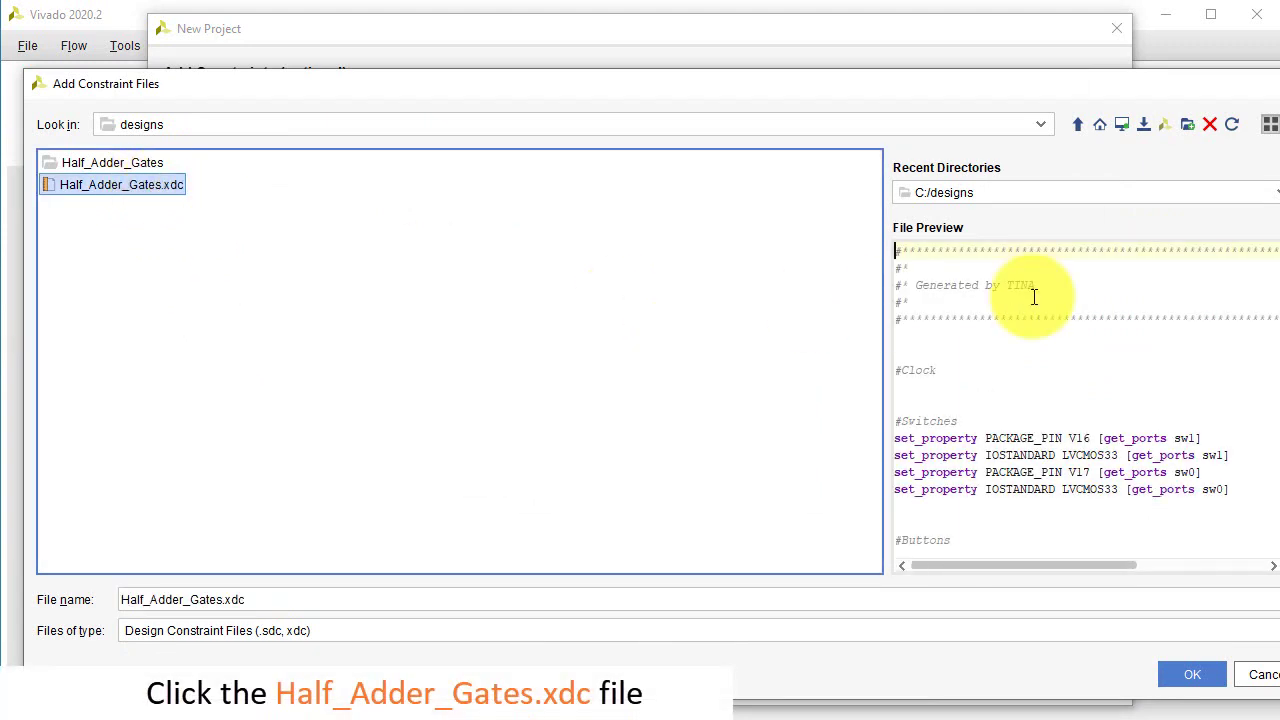
pyautogui.scroll(-1, 1272, 296)
pyautogui.scroll(1, 1272, 296)
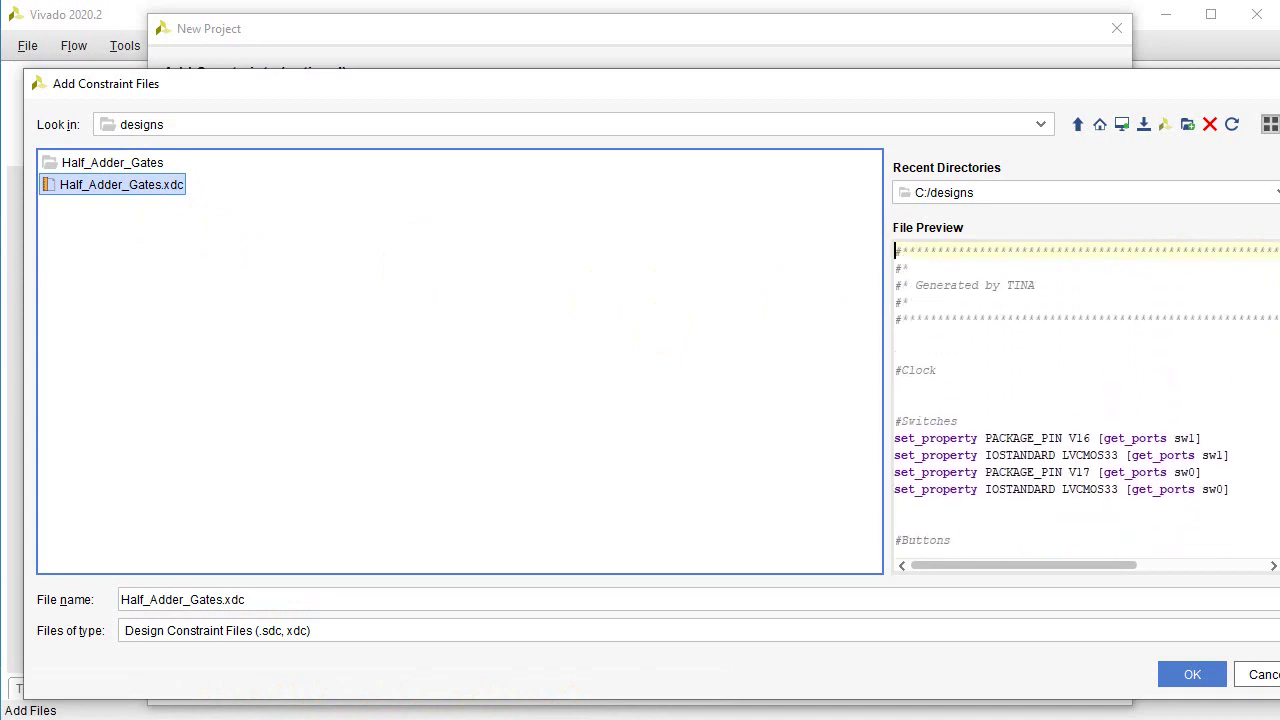
pyautogui.click(1194, 676)
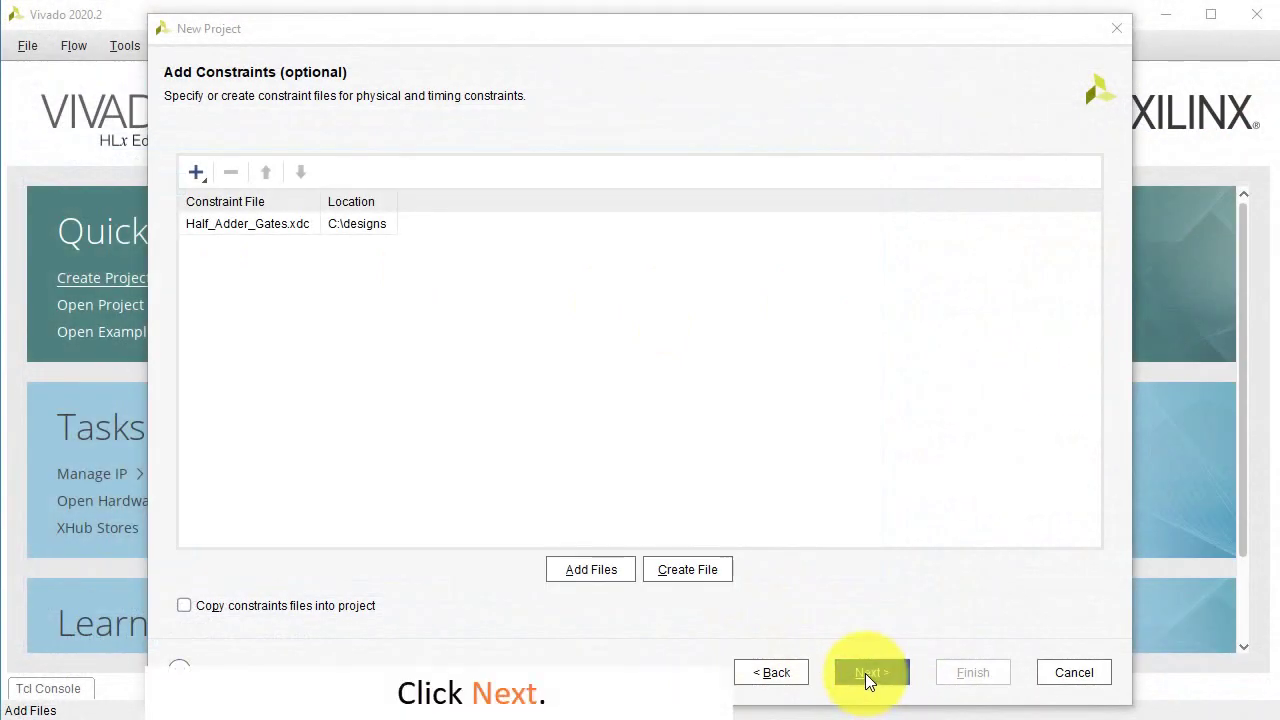
pyautogui.click(870, 672)
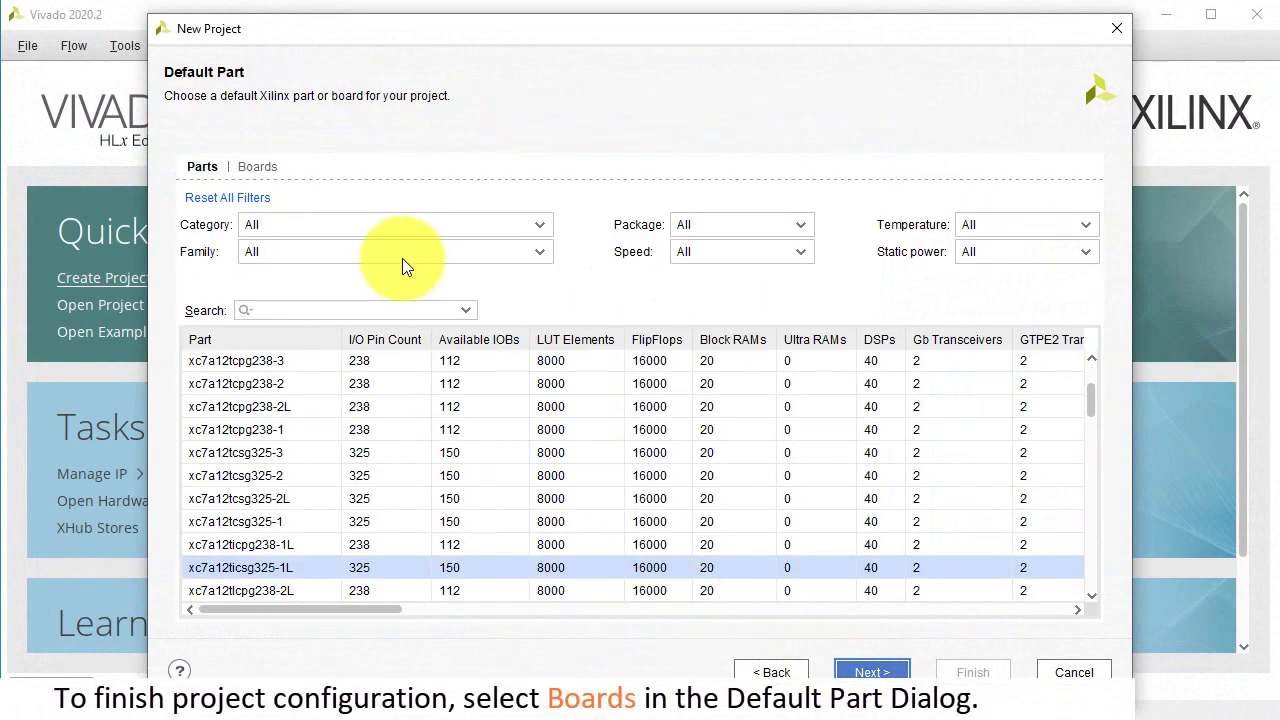
# Select the Basys3 board as the project's default board and finish creating the project.
pyautogui.click(265, 168)
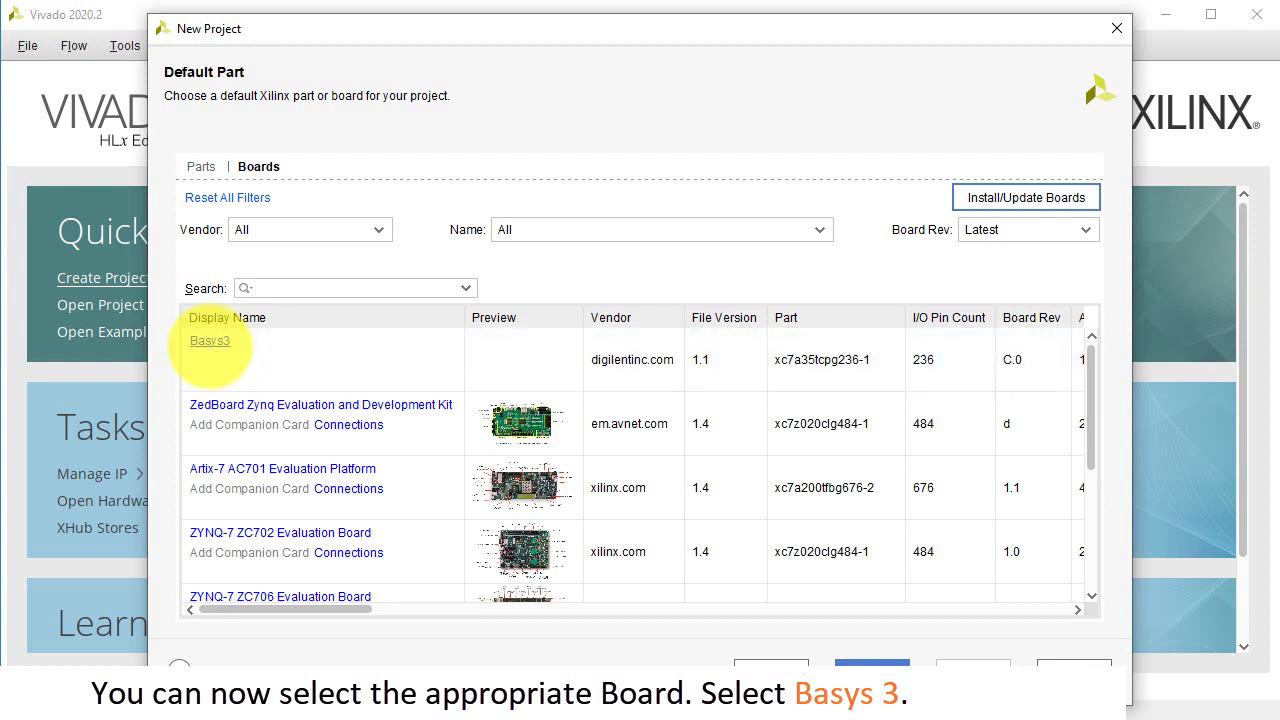
pyautogui.click(210, 346)
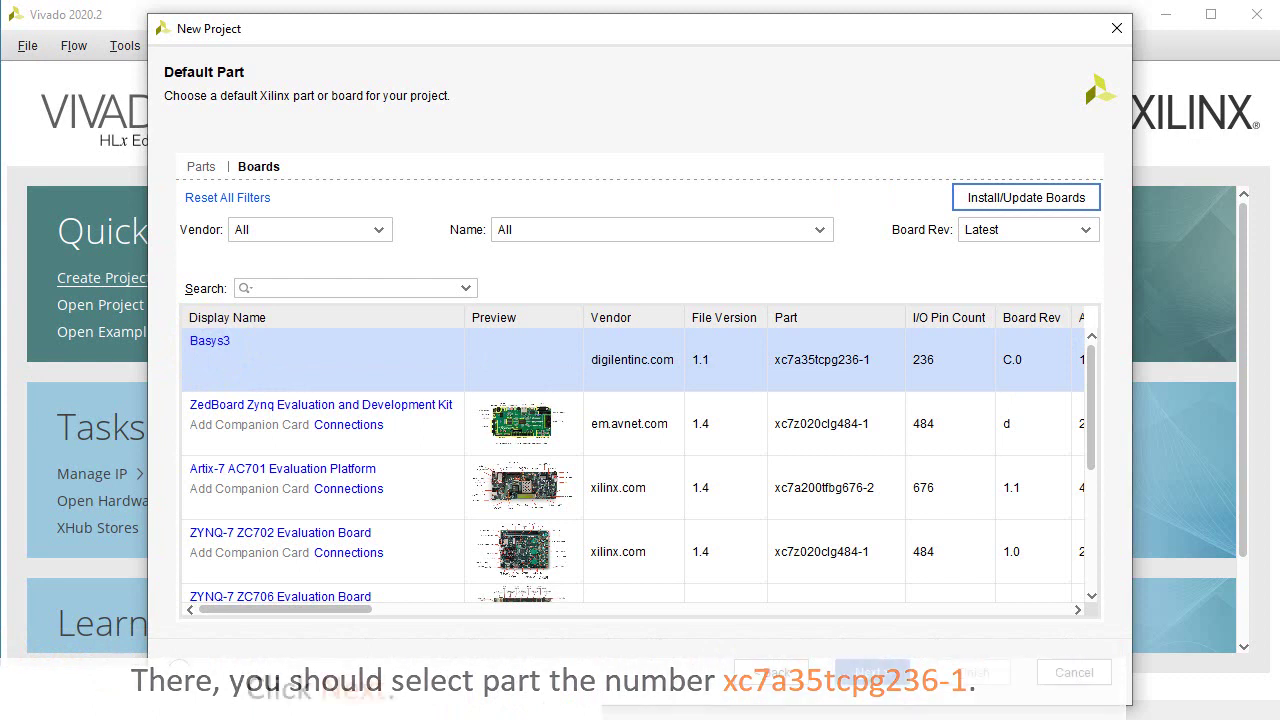
pyautogui.click(870, 676)
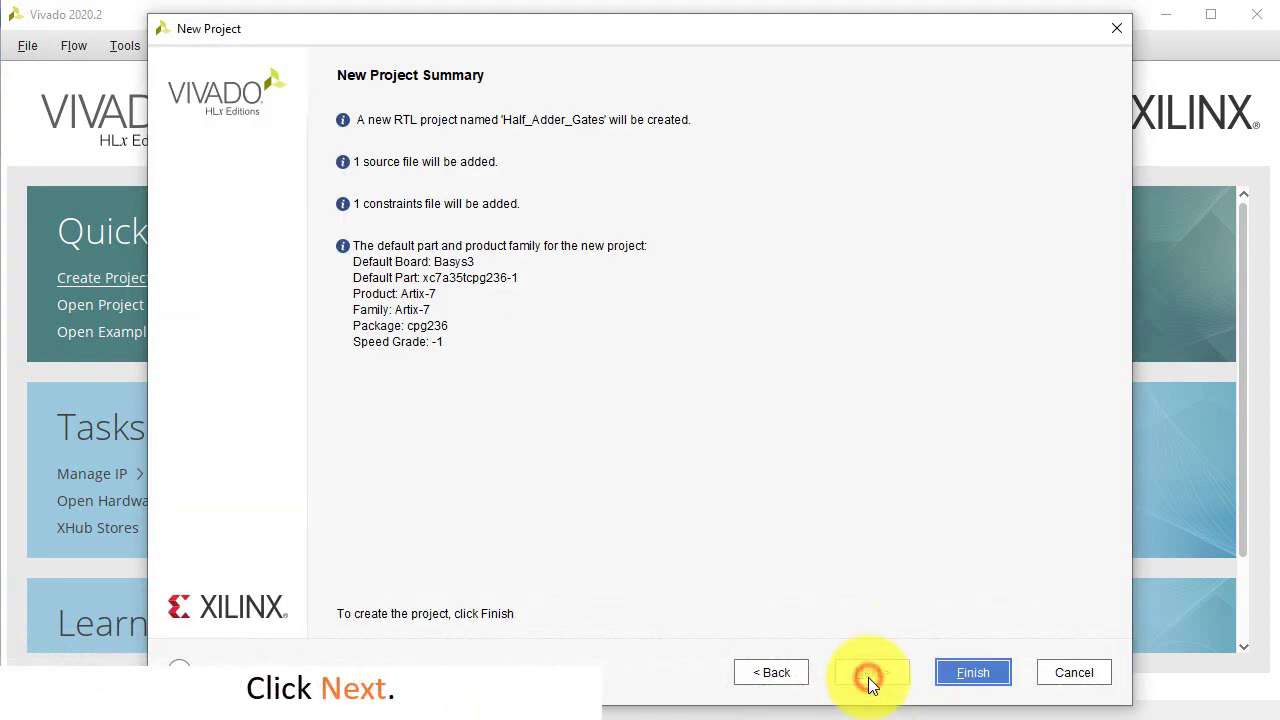
pyautogui.click(972, 676)
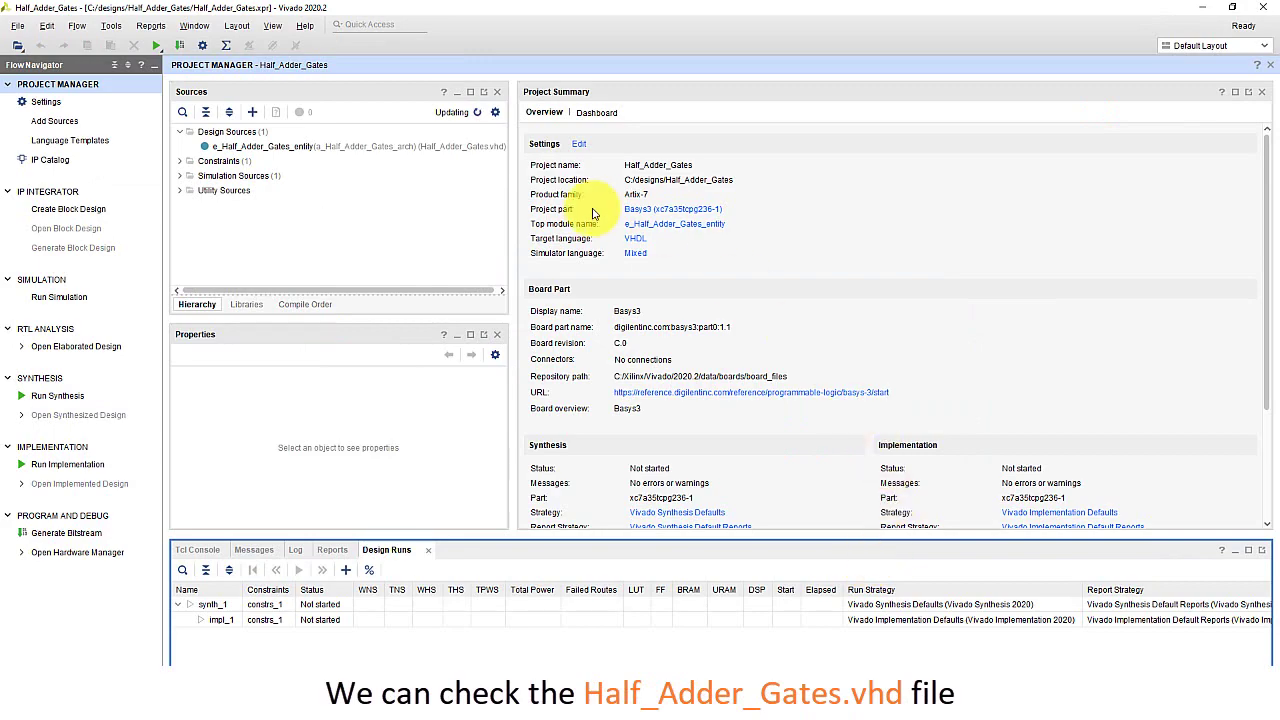
# Open the Half_Adder_Gates.vhd design source and the Half_Adder_Gates.xdc constraint file to check the entity ports and pin assignments.
pyautogui.click(295, 148)
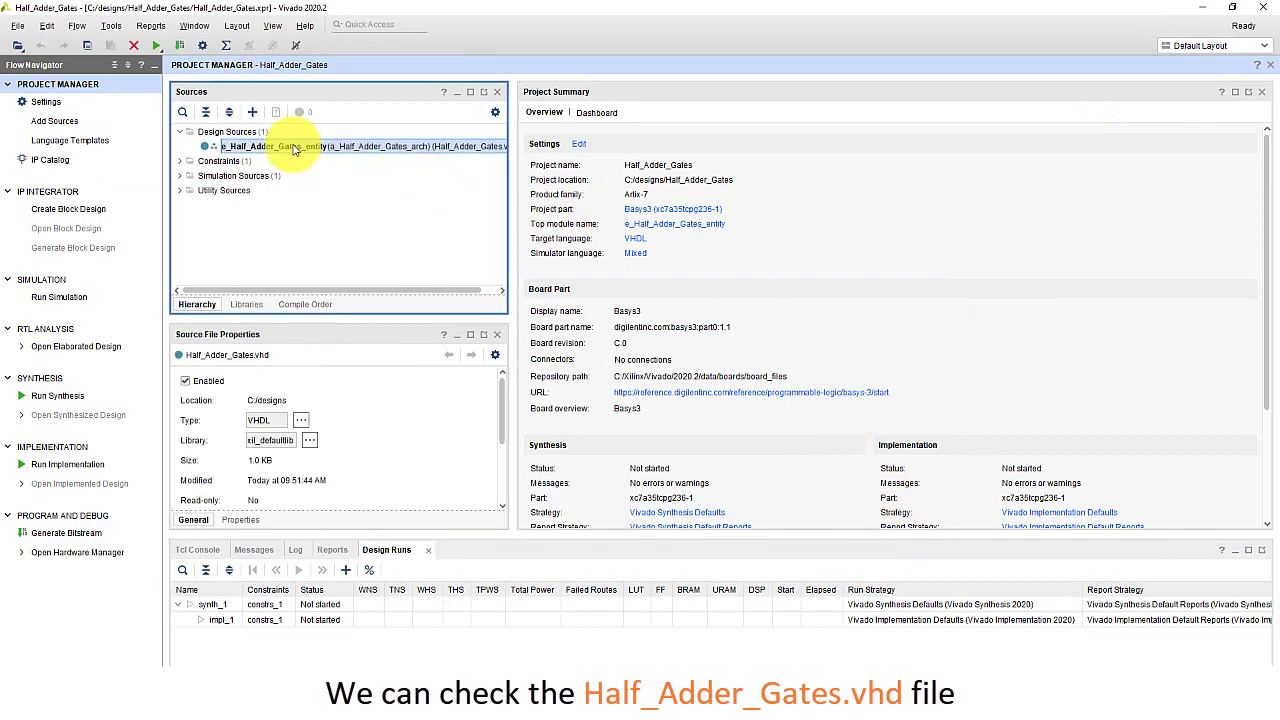
pyautogui.doubleClick(295, 148)
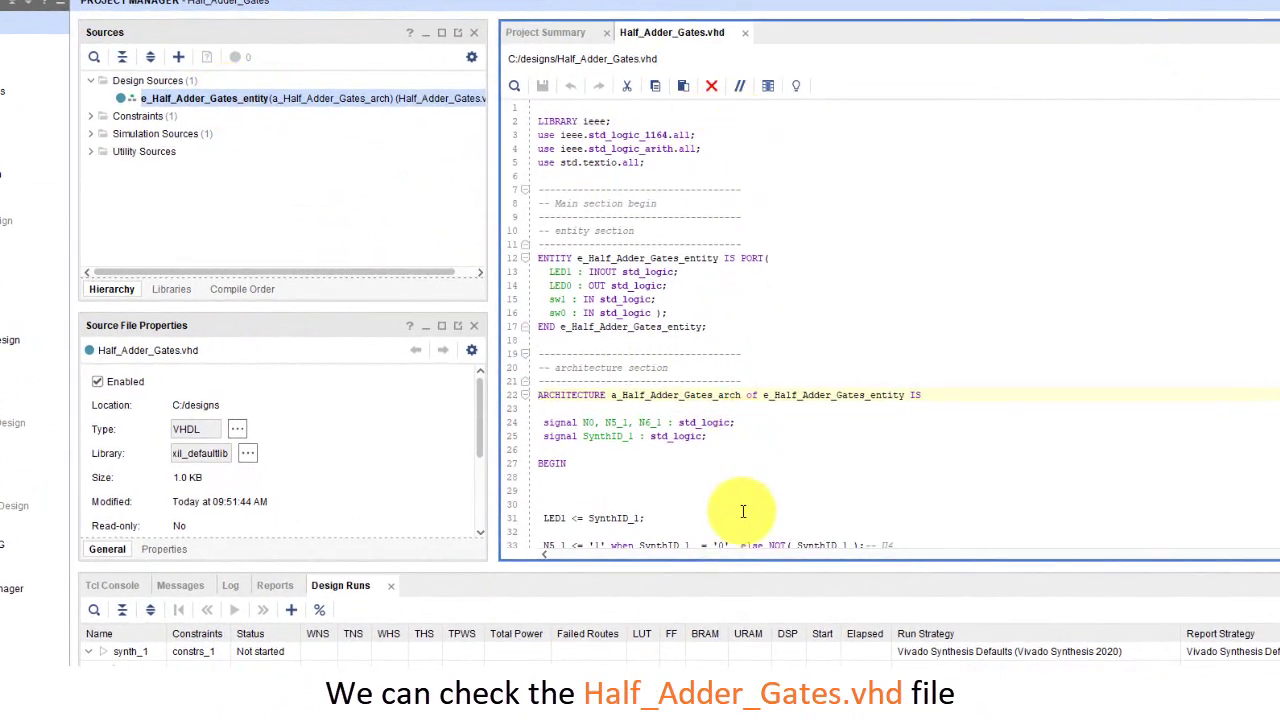
pyautogui.click(92, 116)
pyautogui.doubleClick(167, 152)
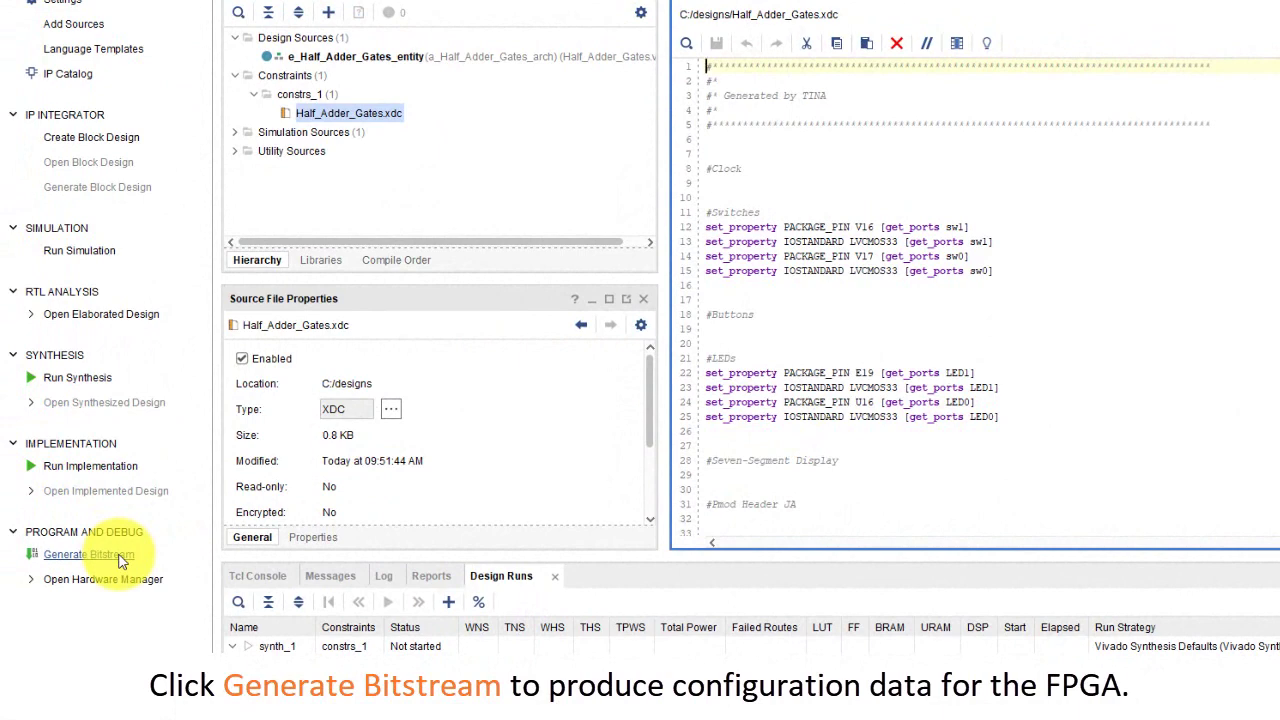
# Generate the bitstream for the half adder project and open the Hardware Manager when generation completes.
pyautogui.click(118, 558)
pyautogui.click(886, 450)
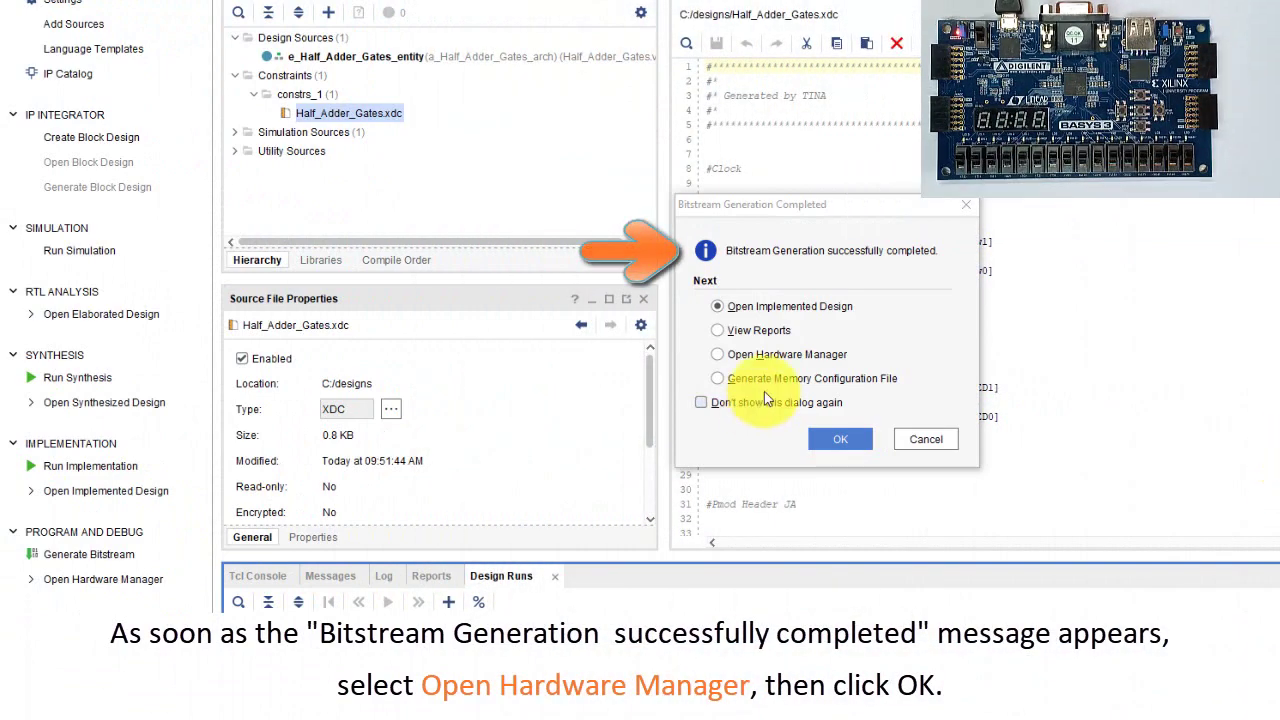
pyautogui.click(789, 354)
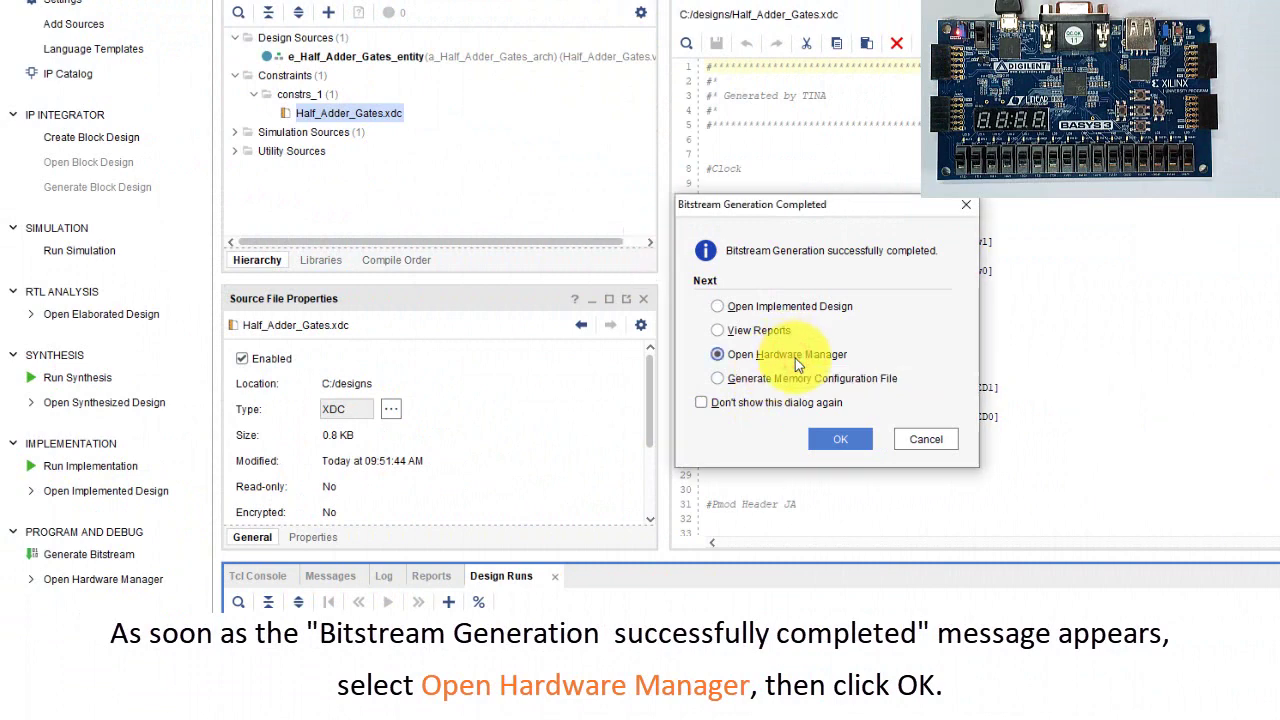
pyautogui.click(860, 446)
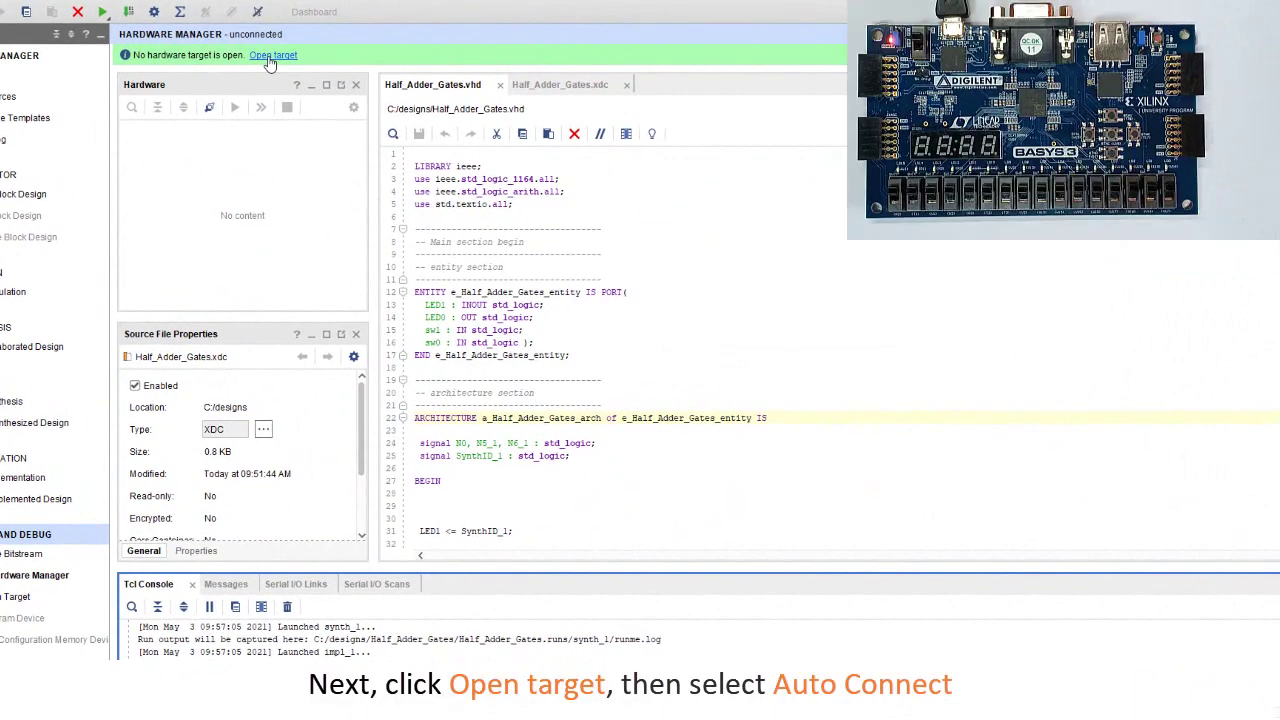
# Auto-connect to the Basys 3 hardware target and program the xc7a35t_0 device with the e_Half_Adder_Gates_entity.bit bitstream.
pyautogui.click(270, 57)
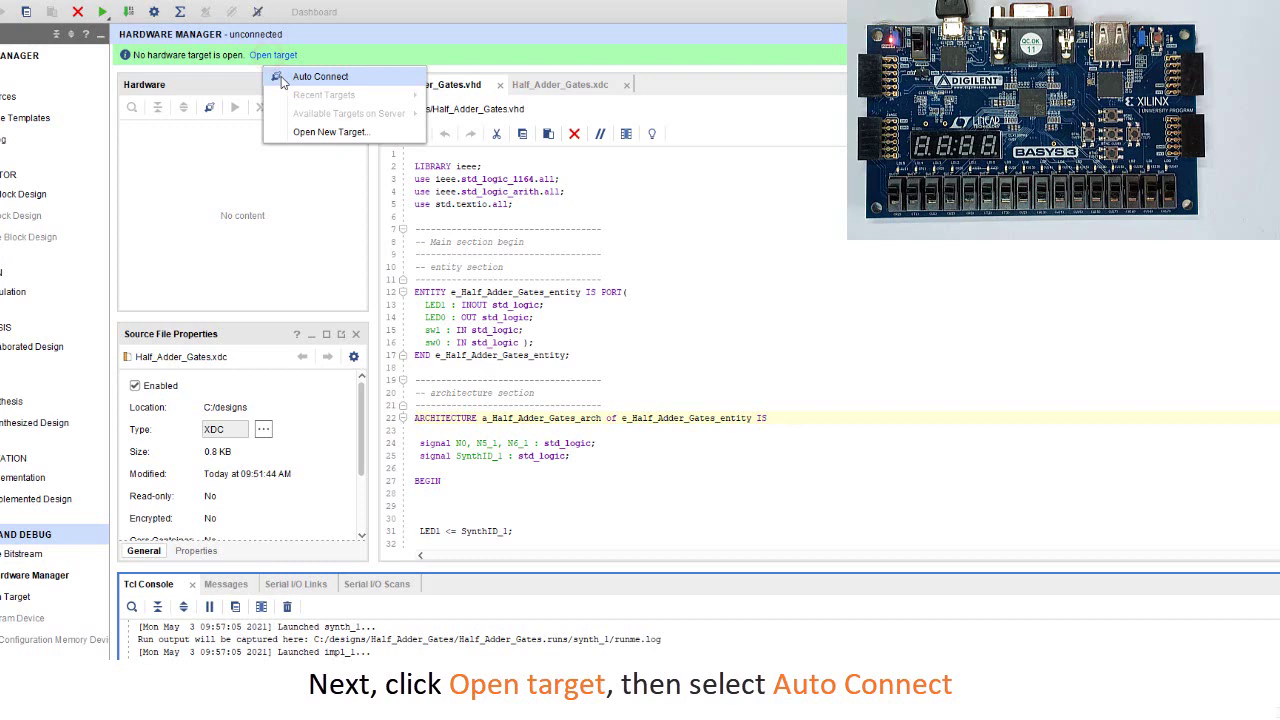
pyautogui.click(284, 78)
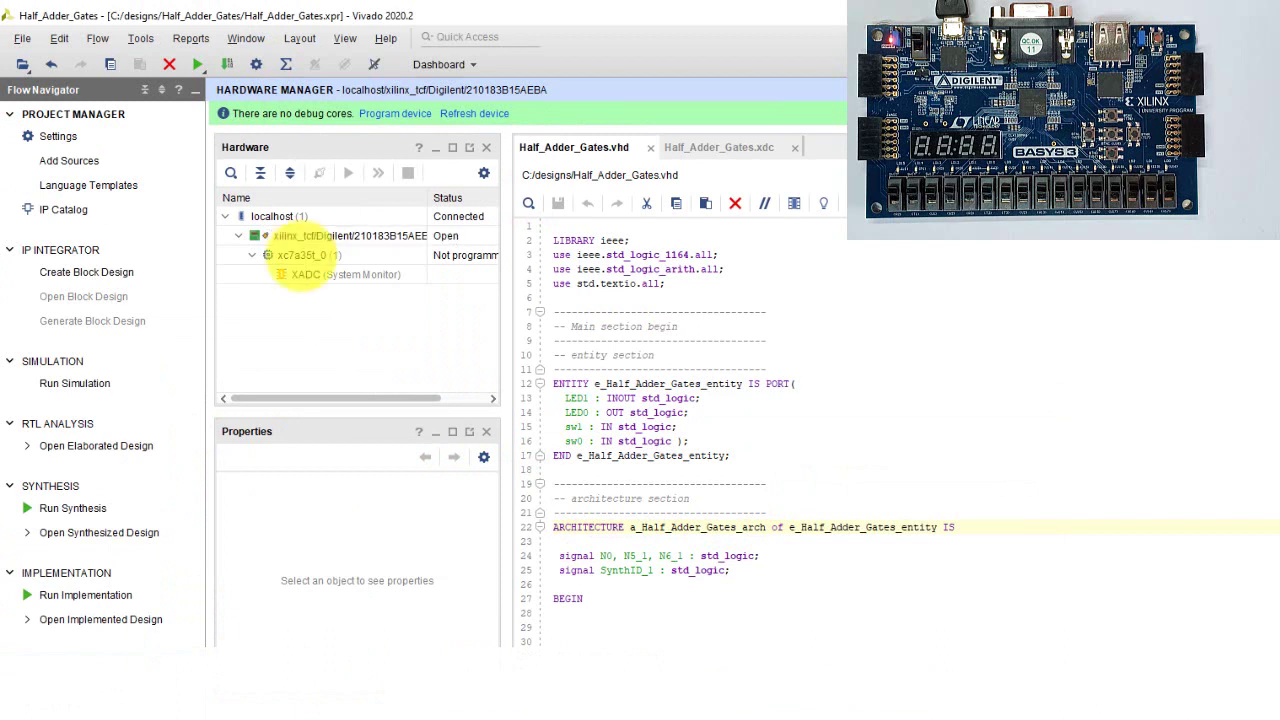
pyautogui.click(300, 256)
pyautogui.rightClick(302, 257)
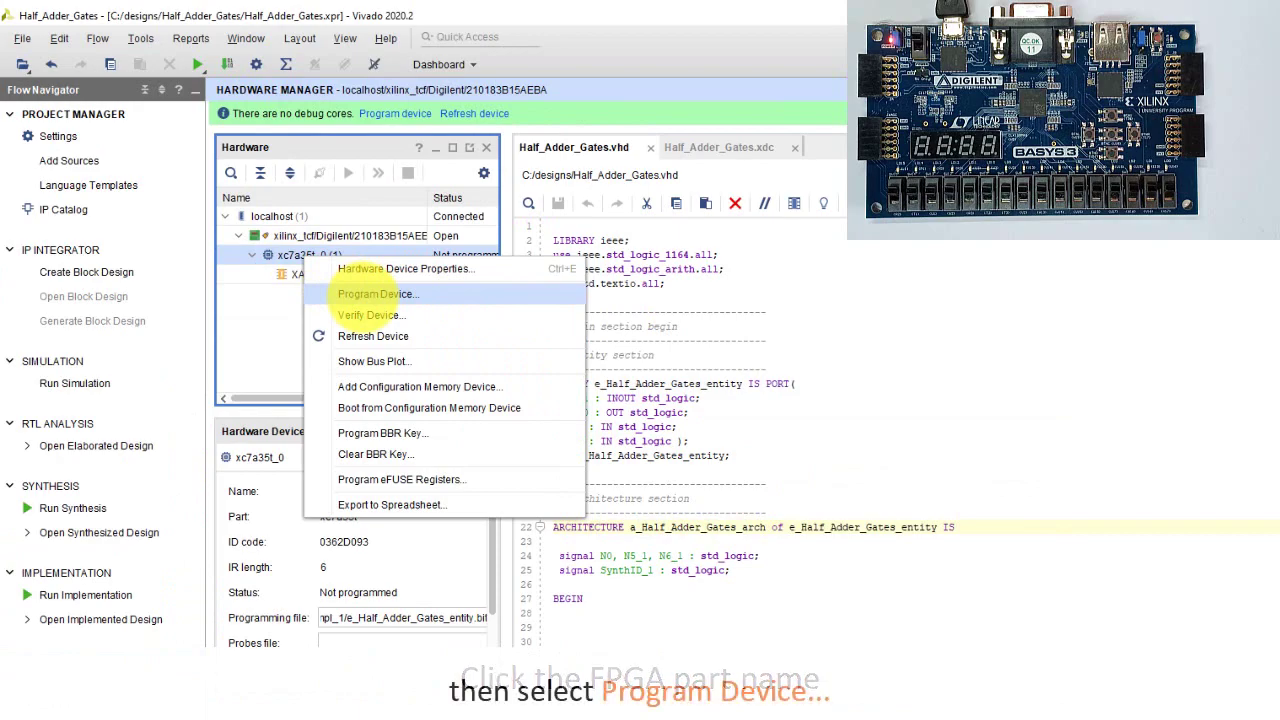
pyautogui.click(378, 293)
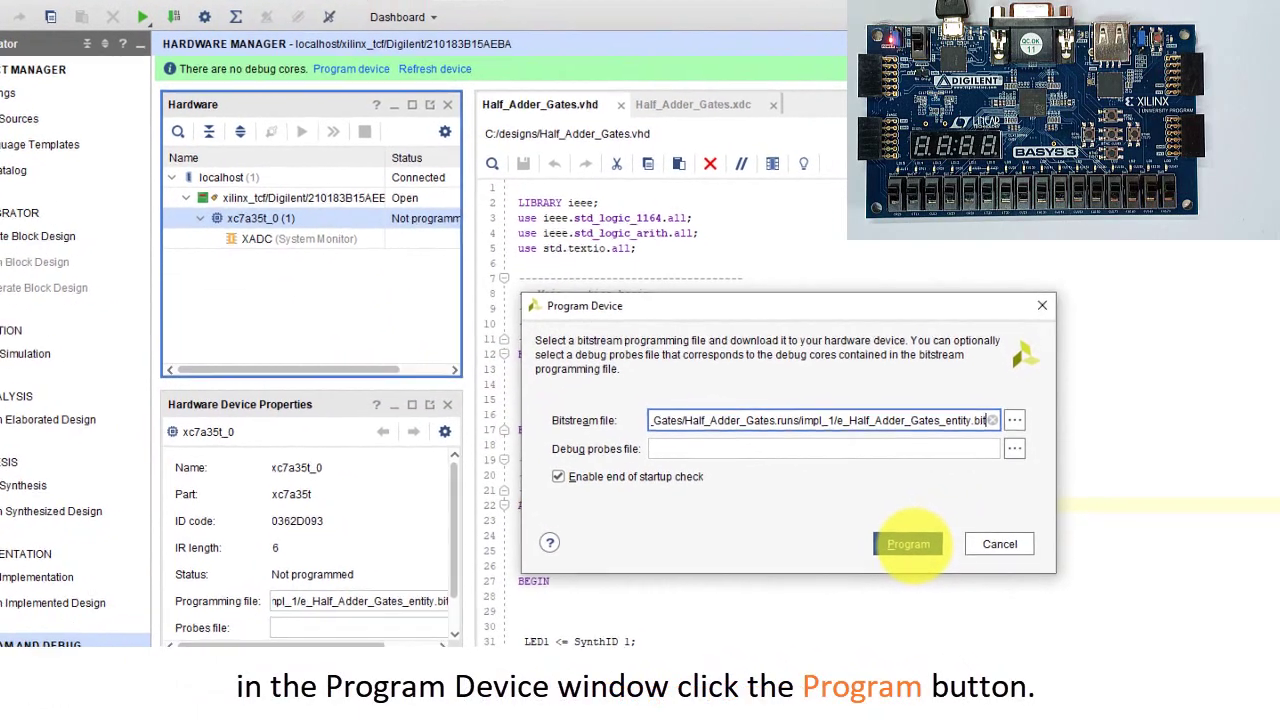
pyautogui.click(901, 534)
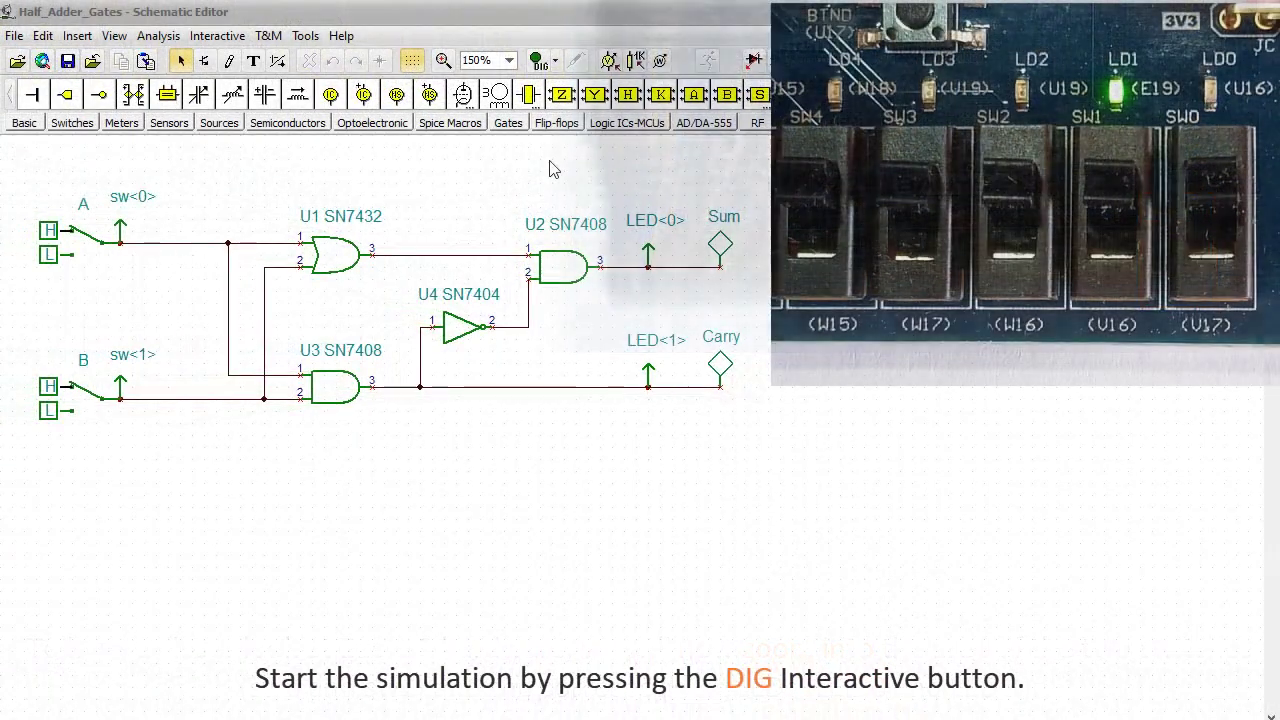
# Switch to TINA's Schematic Editor, start the digital interactive simulation, and set switches A and B both low.
pyautogui.click(540, 63)
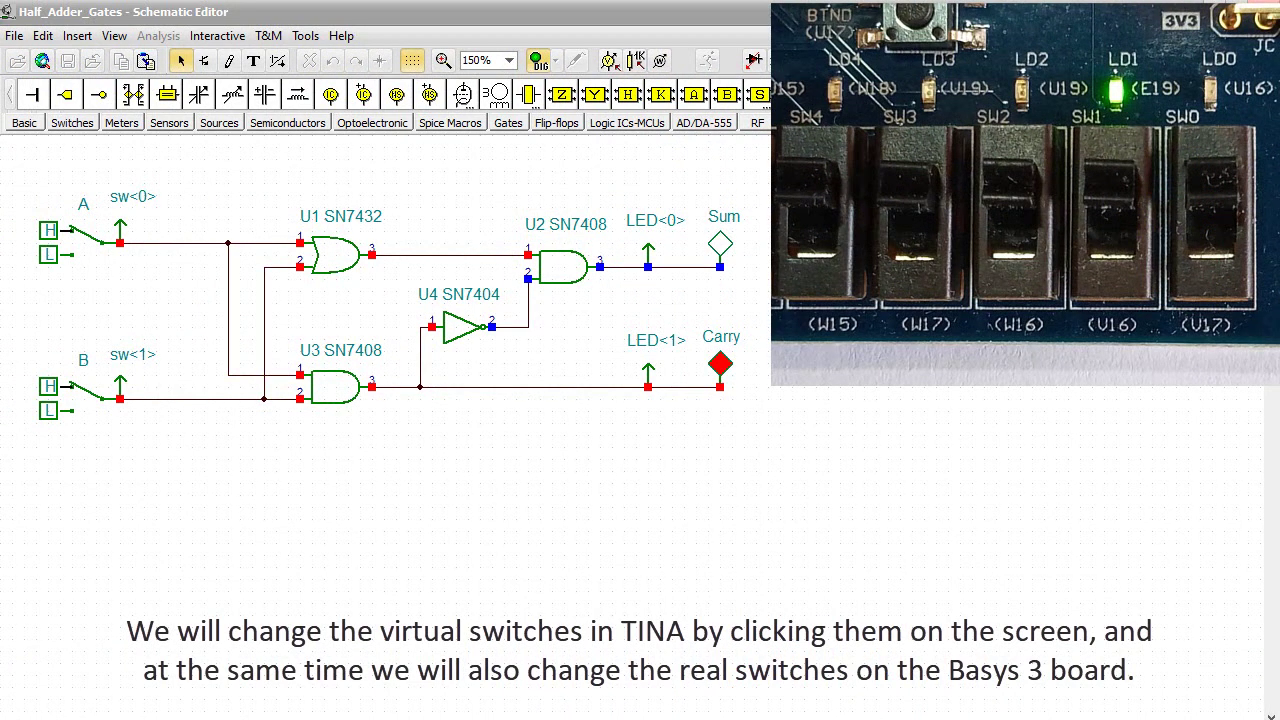
pyautogui.click(108, 255)
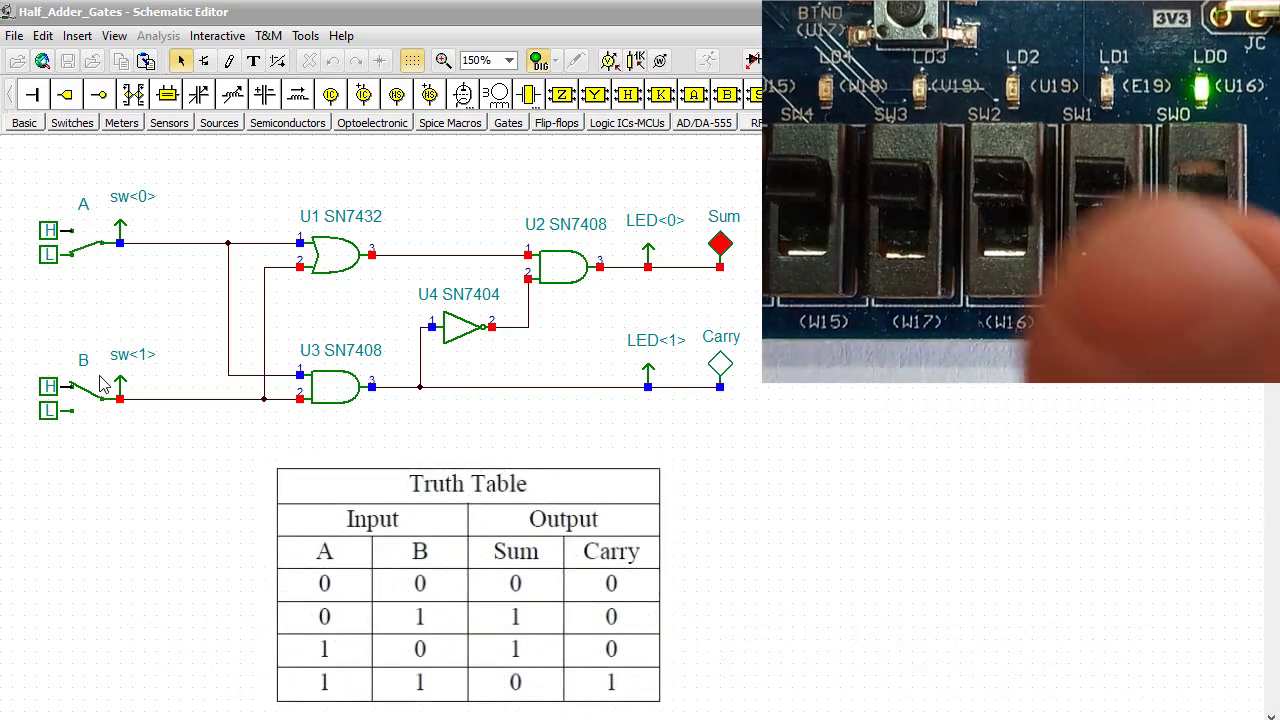
pyautogui.click(102, 388)
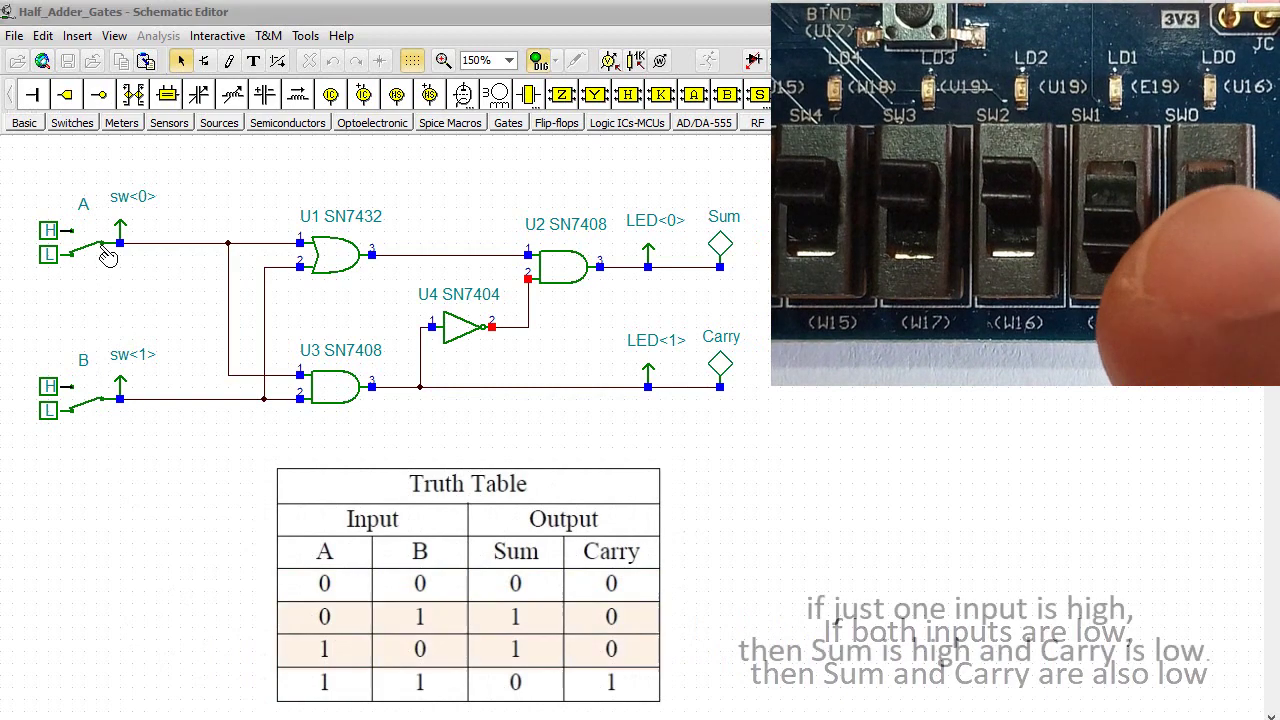
# Test the half adder with only A high, only B high, and both switches high, and stop the digital simulation.
pyautogui.click(101, 250)
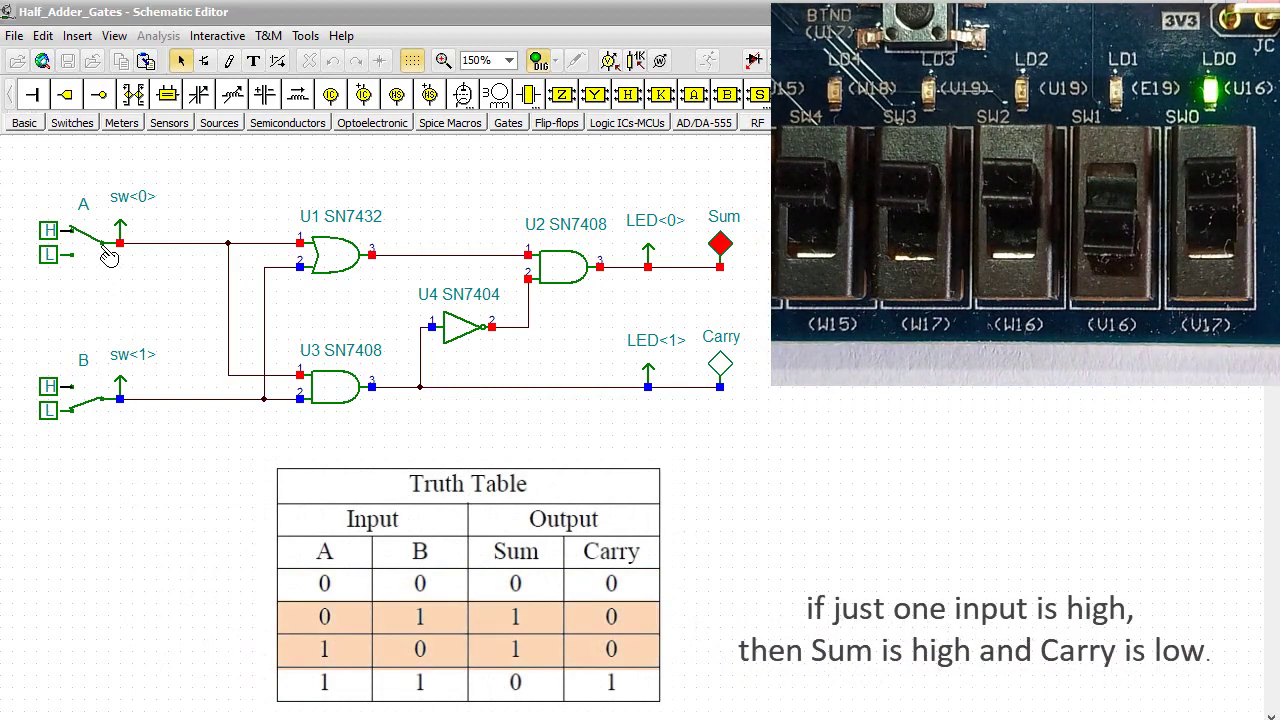
pyautogui.click(101, 250)
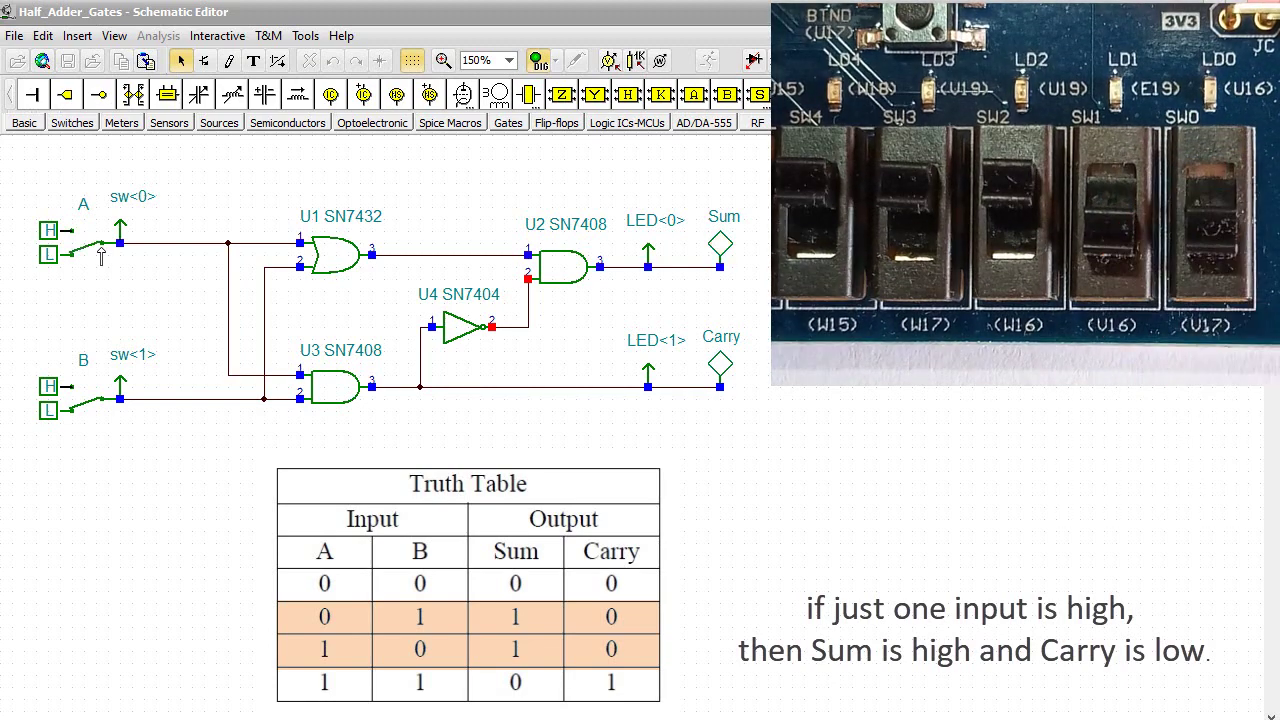
pyautogui.click(101, 398)
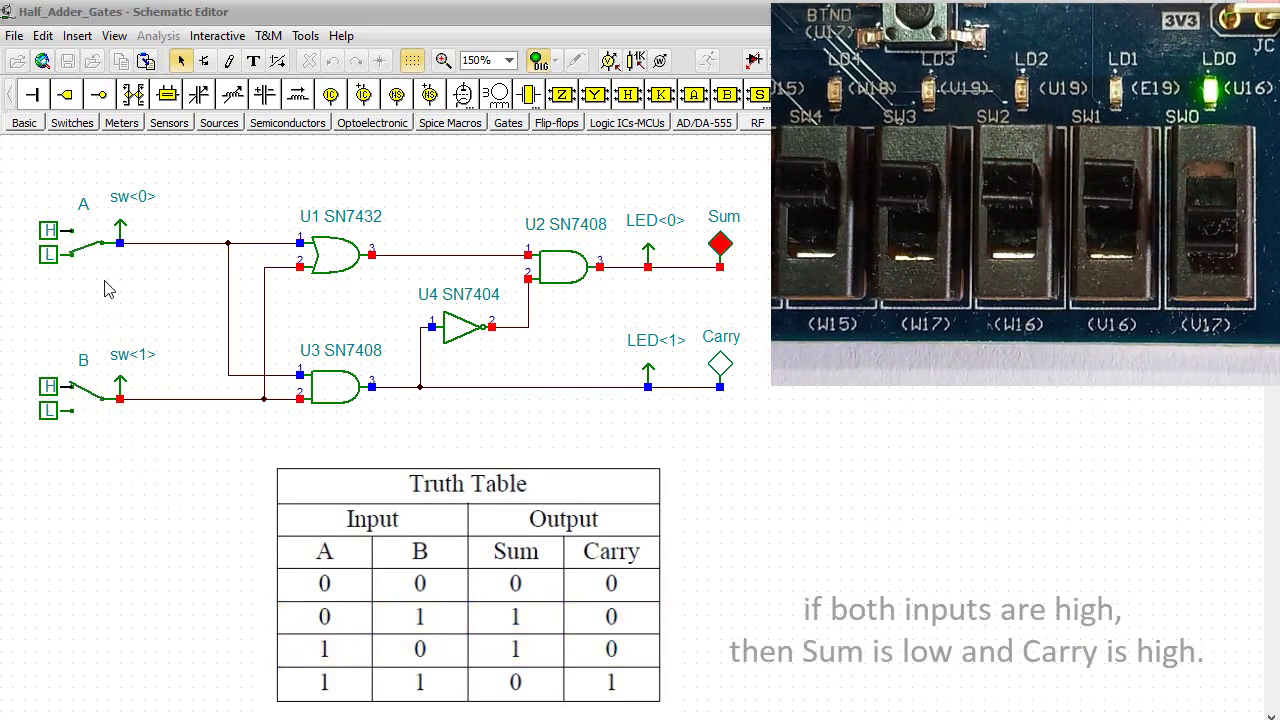
pyautogui.click(101, 254)
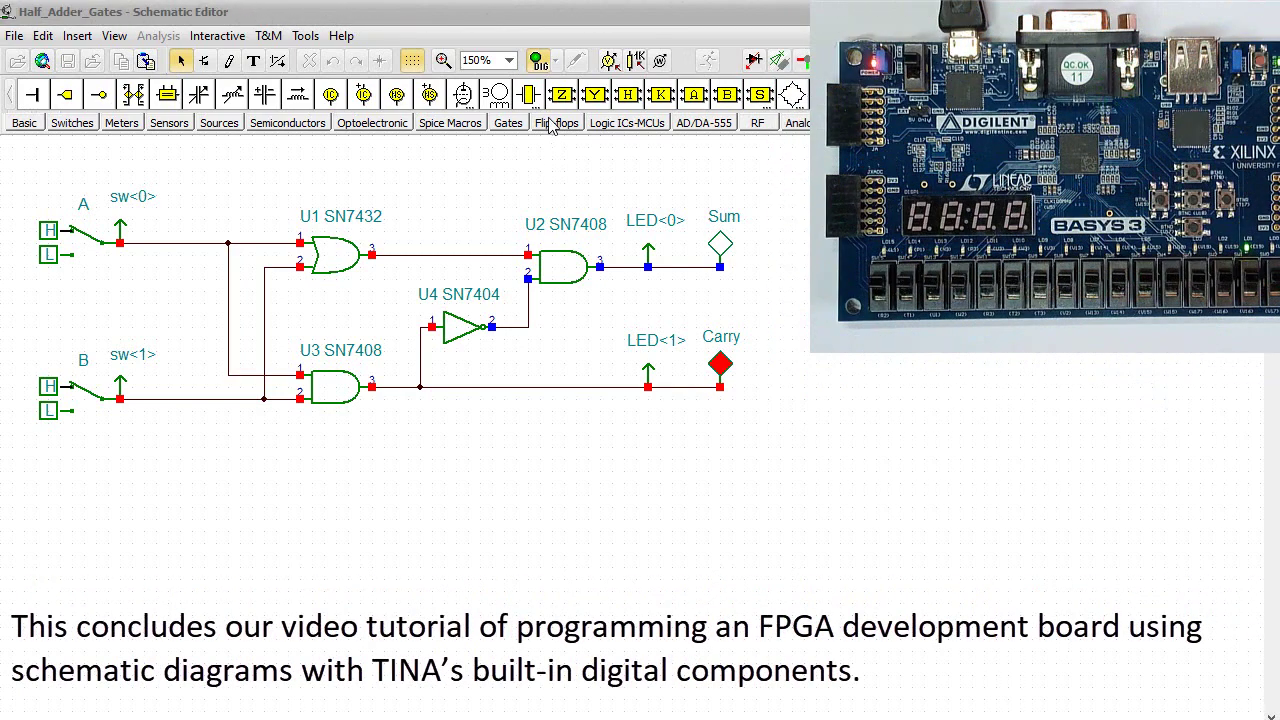
pyautogui.click(536, 60)
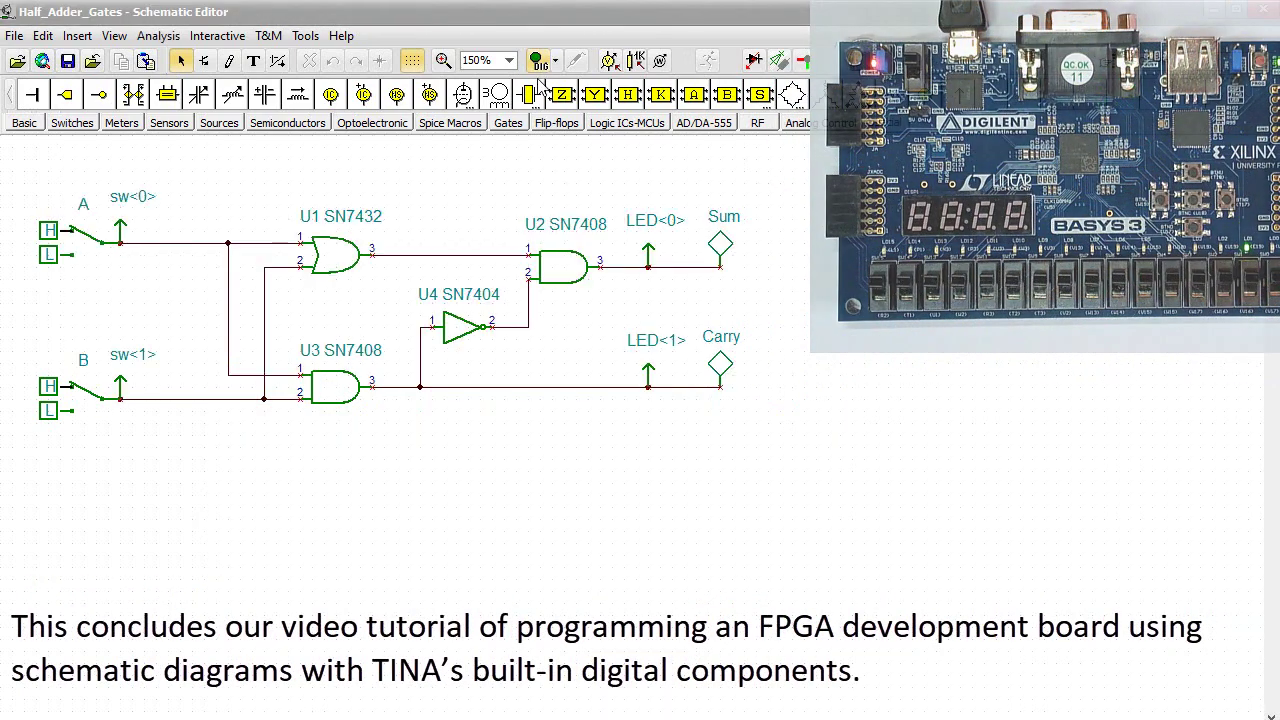